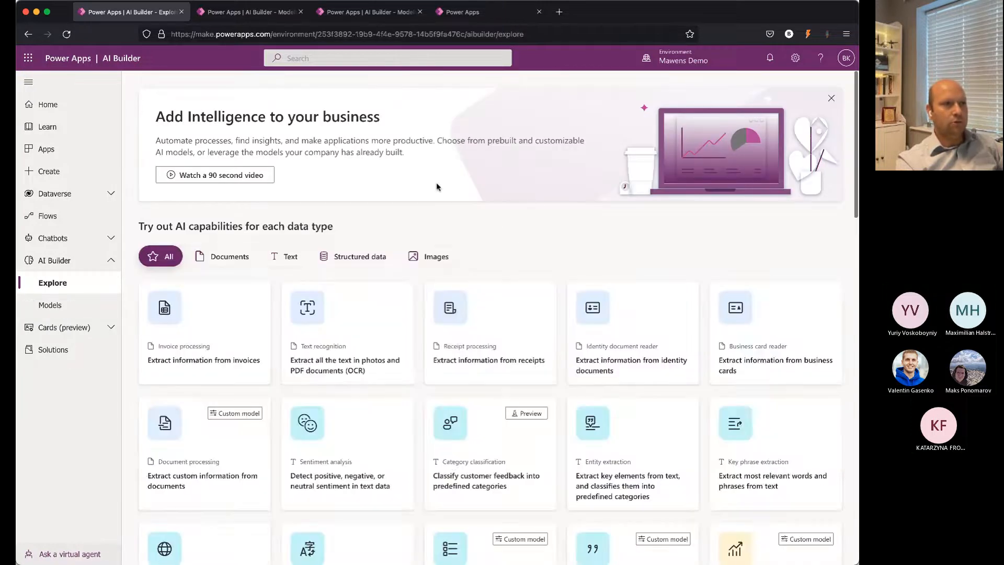
Step: Look through the AI capabilities, tutorials and case studies on the AI Builder Explore page
{"action": "scroll", "coordinate": [505, 295], "scroll_direction": "down", "scroll_amount": 8}
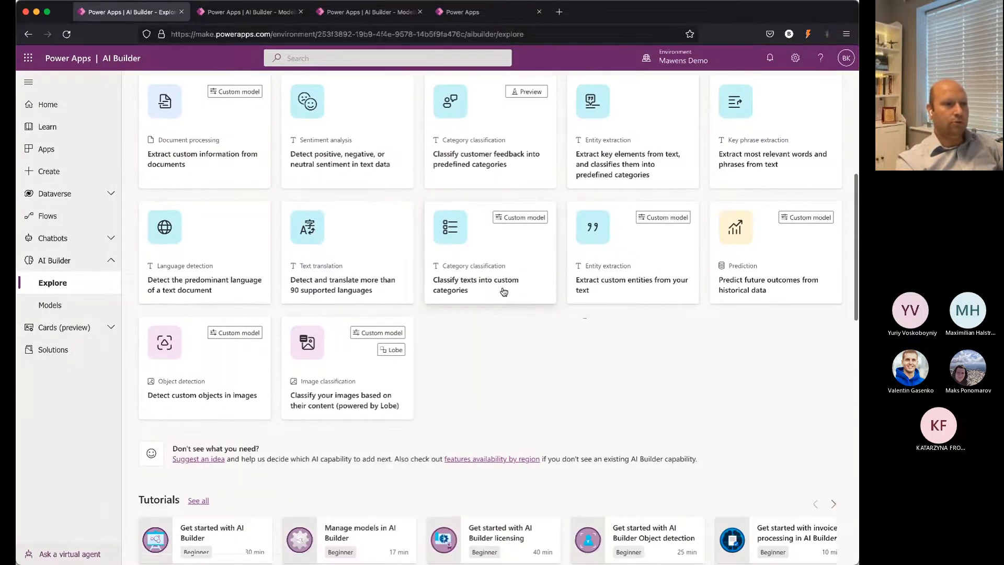
{"action": "scroll", "coordinate": [502, 292], "scroll_direction": "down", "scroll_amount": 3}
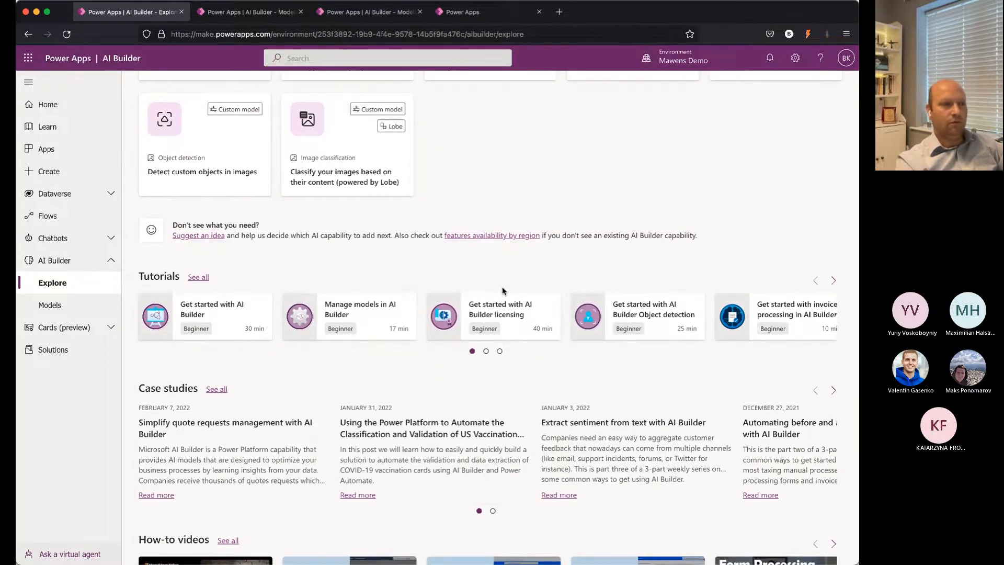
{"action": "scroll", "coordinate": [503, 291], "scroll_direction": "up", "scroll_amount": 8}
{"action": "scroll", "coordinate": [503, 291], "scroll_direction": "up", "scroll_amount": 2}
{"action": "scroll", "coordinate": [504, 292], "scroll_direction": "down", "scroll_amount": 3}
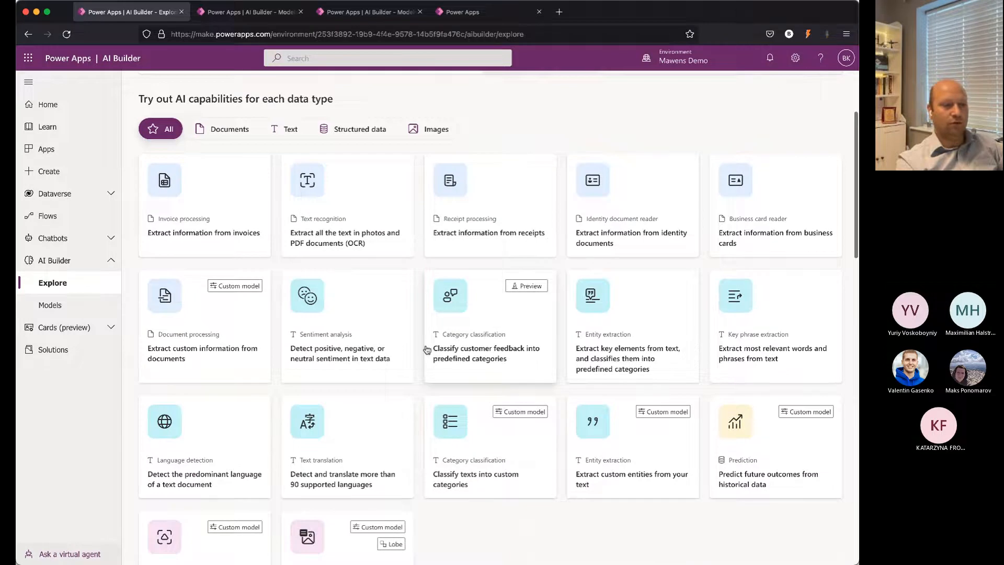
{"action": "scroll", "coordinate": [426, 348], "scroll_direction": "down", "scroll_amount": 1}
{"action": "scroll", "coordinate": [426, 349], "scroll_direction": "up", "scroll_amount": 1}
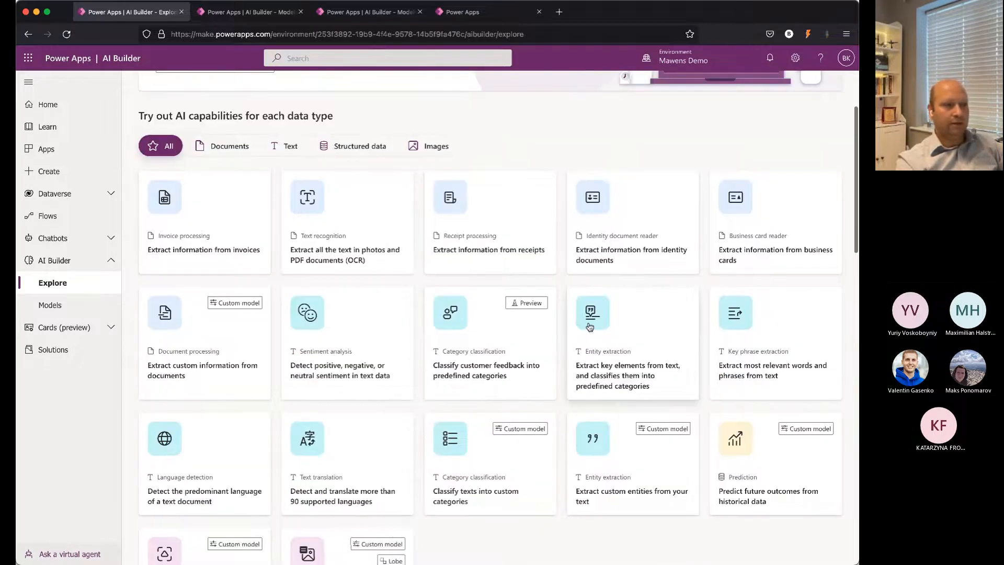
{"action": "scroll", "coordinate": [589, 325], "scroll_direction": "down", "scroll_amount": 7}
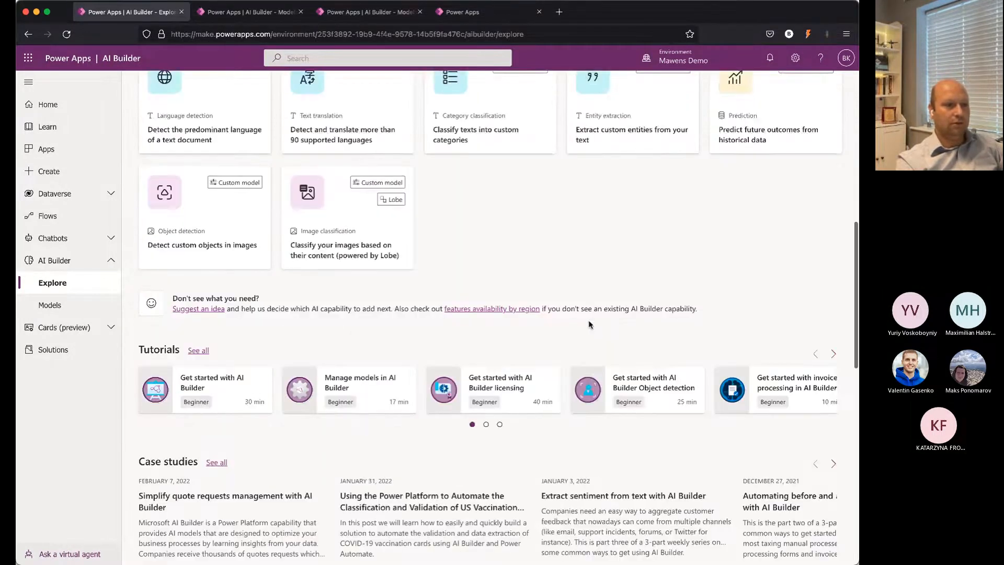
{"action": "scroll", "coordinate": [590, 325], "scroll_direction": "down", "scroll_amount": 7}
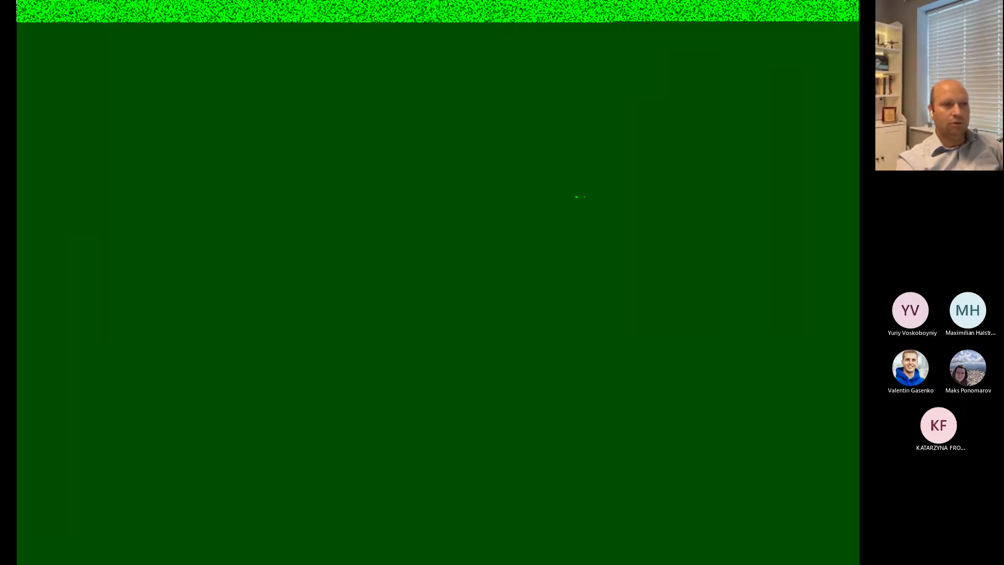
{"action": "scroll", "coordinate": [589, 325], "scroll_direction": "up", "scroll_amount": 10}
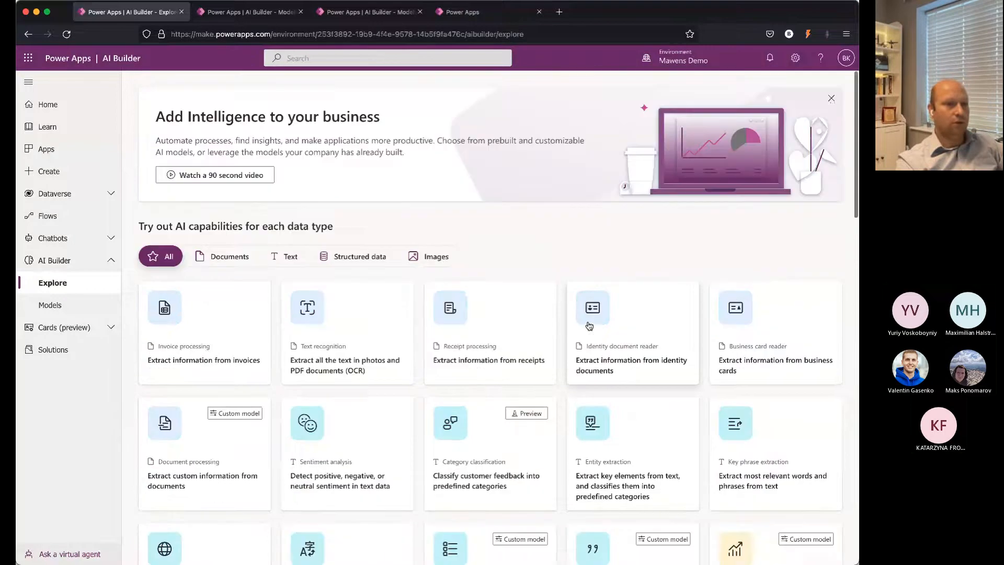
Step: Start building a model from the Models list and look over the available capabilities
{"action": "left_click", "coordinate": [61, 304]}
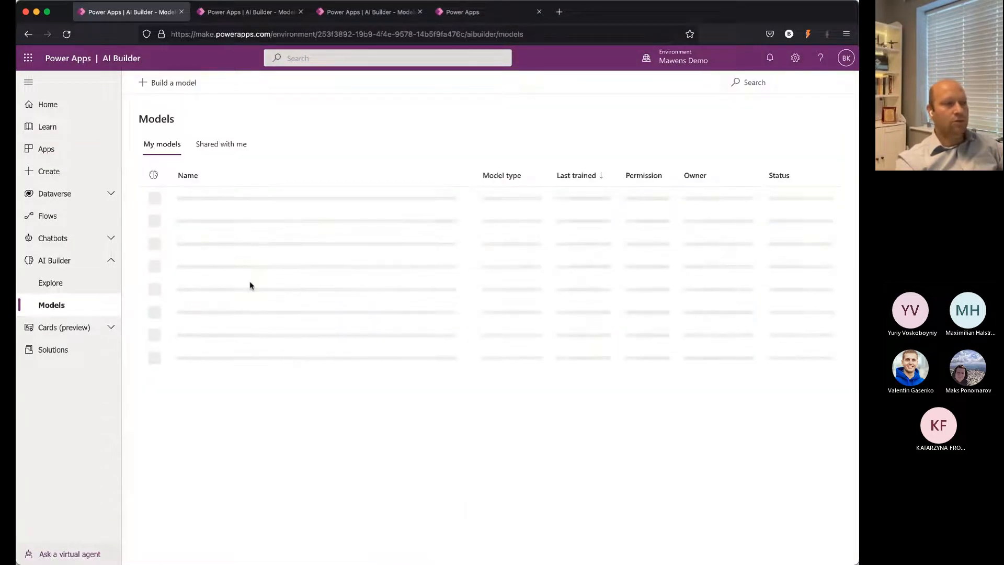
{"action": "left_click", "coordinate": [170, 85]}
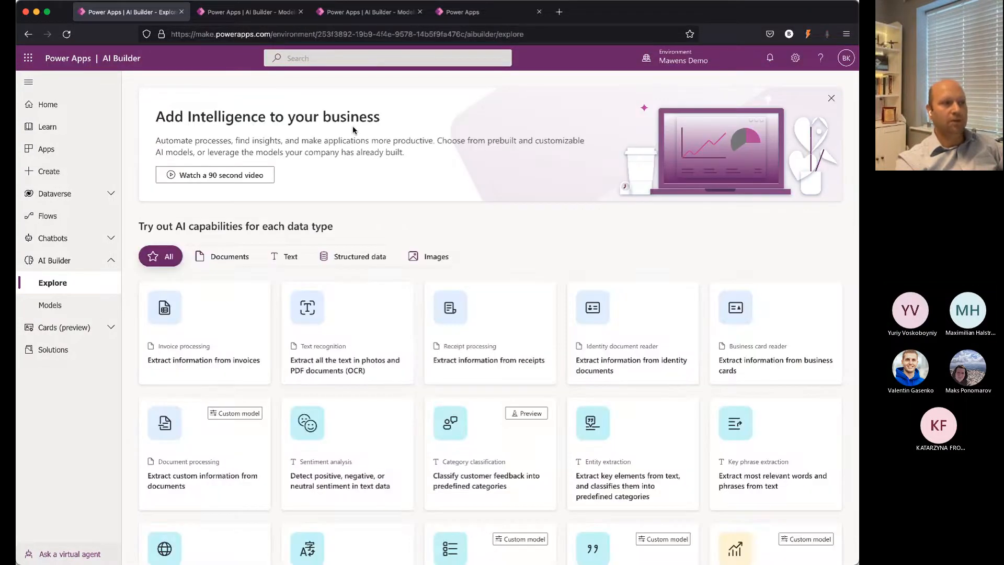
{"action": "scroll", "coordinate": [369, 287], "scroll_direction": "down", "scroll_amount": 4}
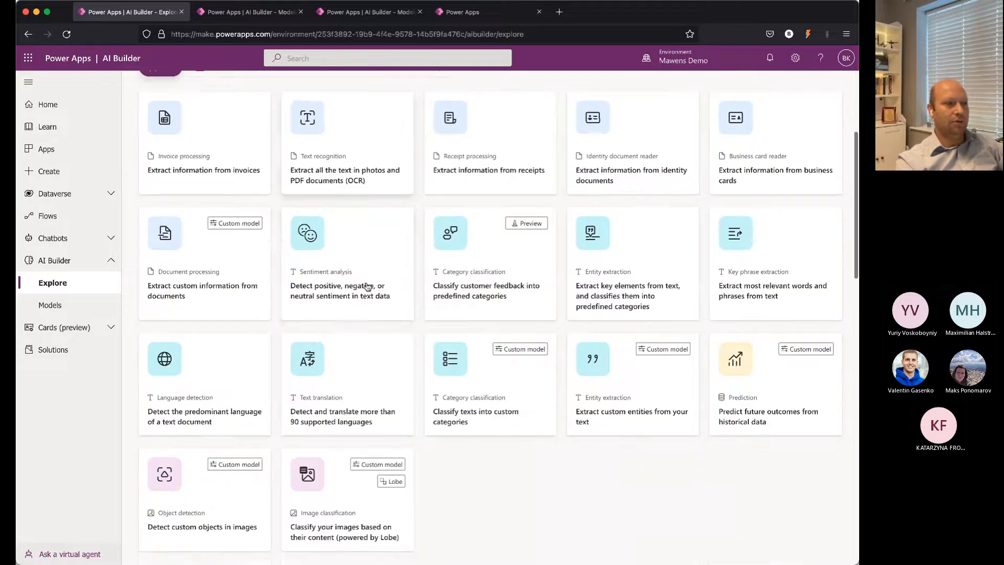
{"action": "scroll", "coordinate": [368, 286], "scroll_direction": "up", "scroll_amount": 2}
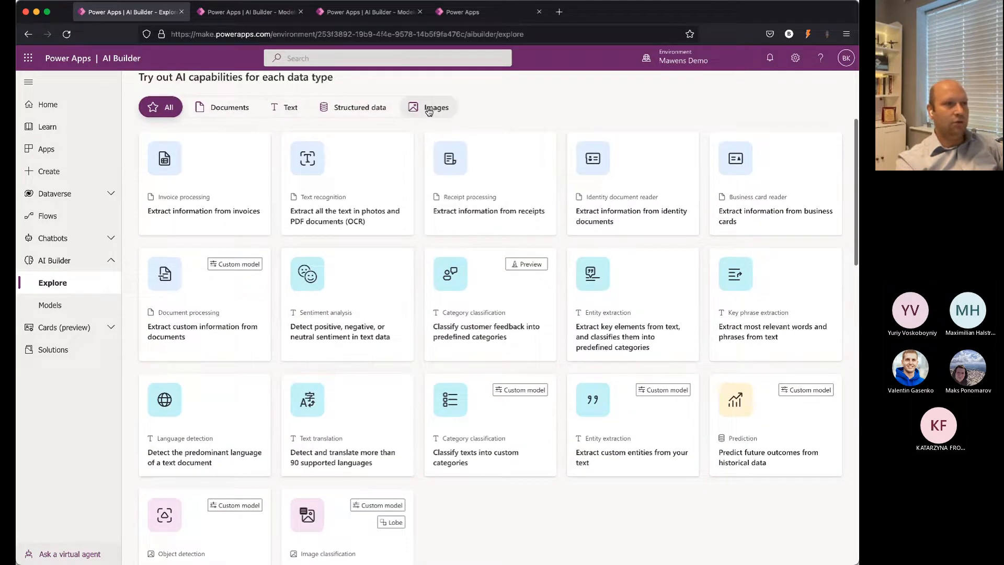
Step: Review the AI capabilities offered for structured data, text and documents
{"action": "left_click", "coordinate": [412, 107]}
{"action": "left_click", "coordinate": [366, 107]}
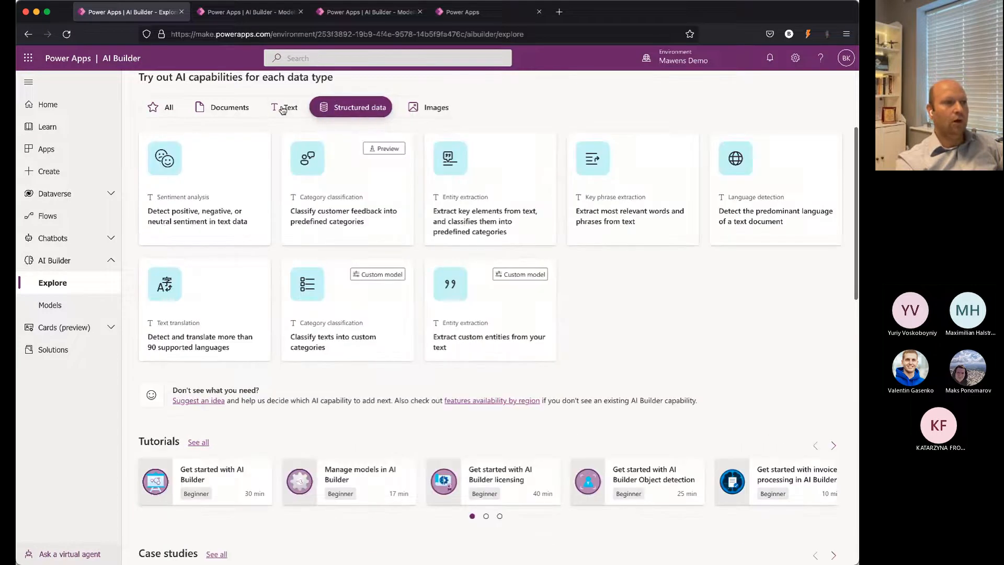
{"action": "left_click", "coordinate": [283, 107]}
{"action": "left_click", "coordinate": [227, 107]}
Step: Filter the capabilities to Images and start a custom model for detecting custom objects in images
{"action": "left_click", "coordinate": [428, 110]}
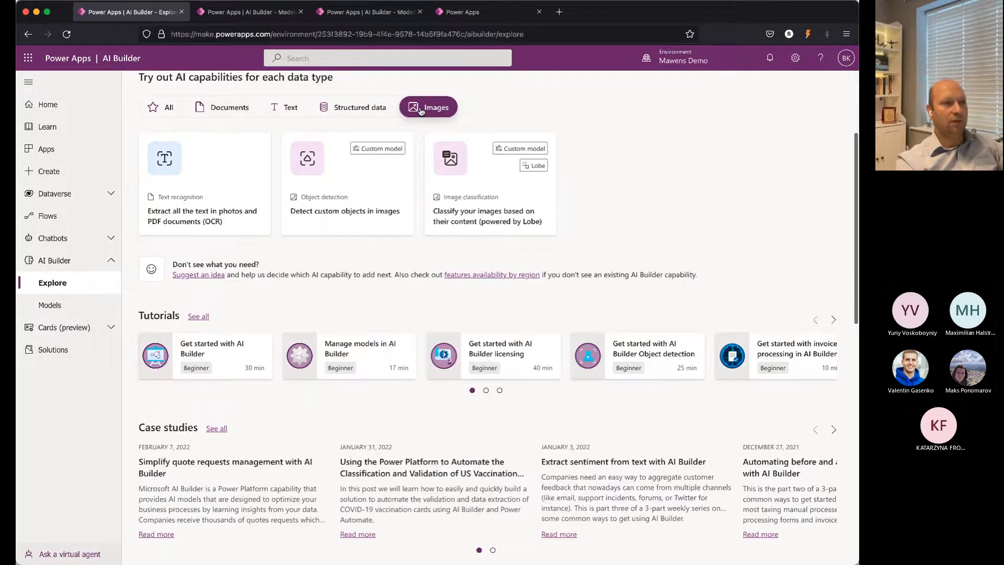
{"action": "left_click", "coordinate": [373, 189]}
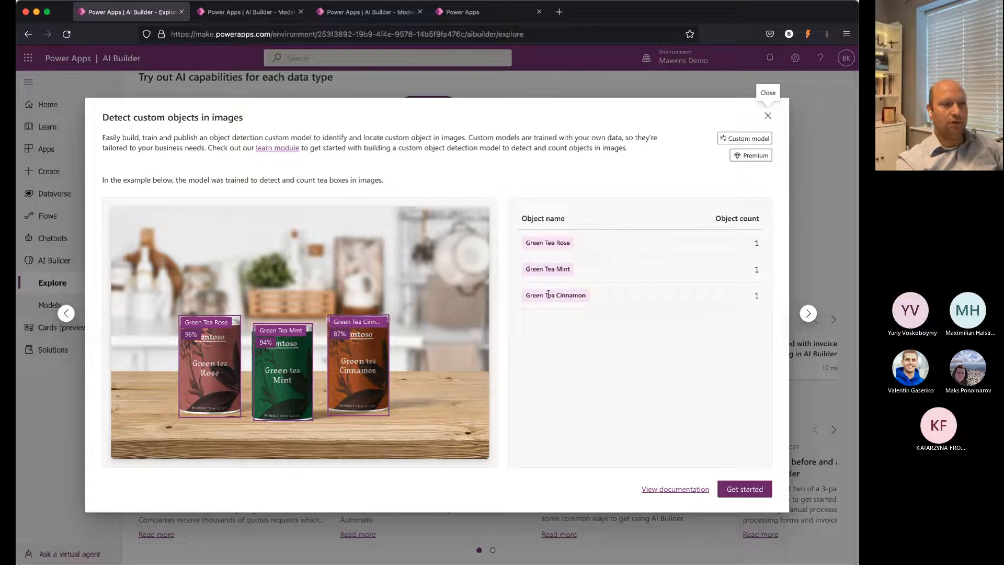
{"action": "left_click", "coordinate": [729, 489]}
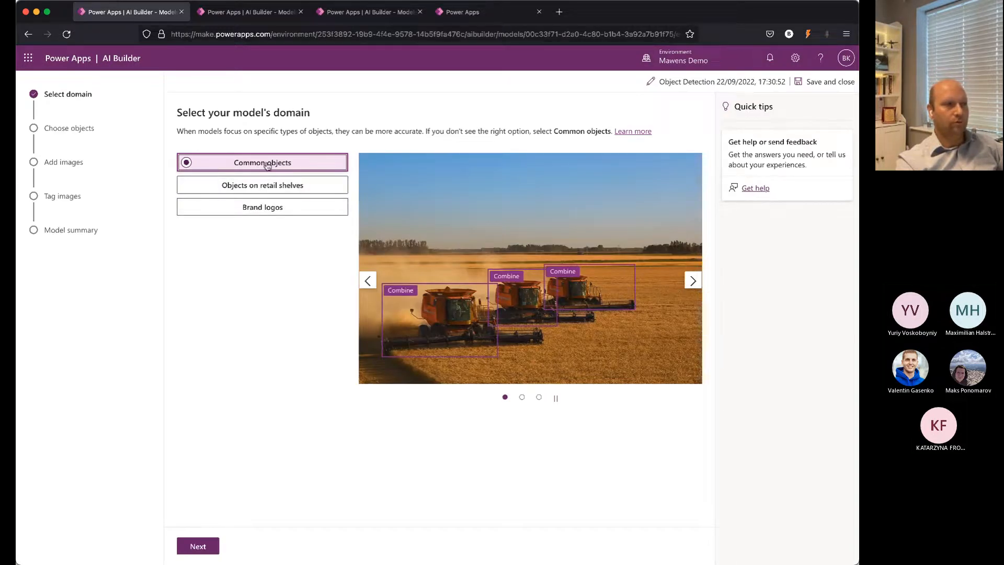
Step: Preview the Objects on retail shelves and Brand logos examples, and set the model's domain to Common objects
{"action": "left_click", "coordinate": [256, 186]}
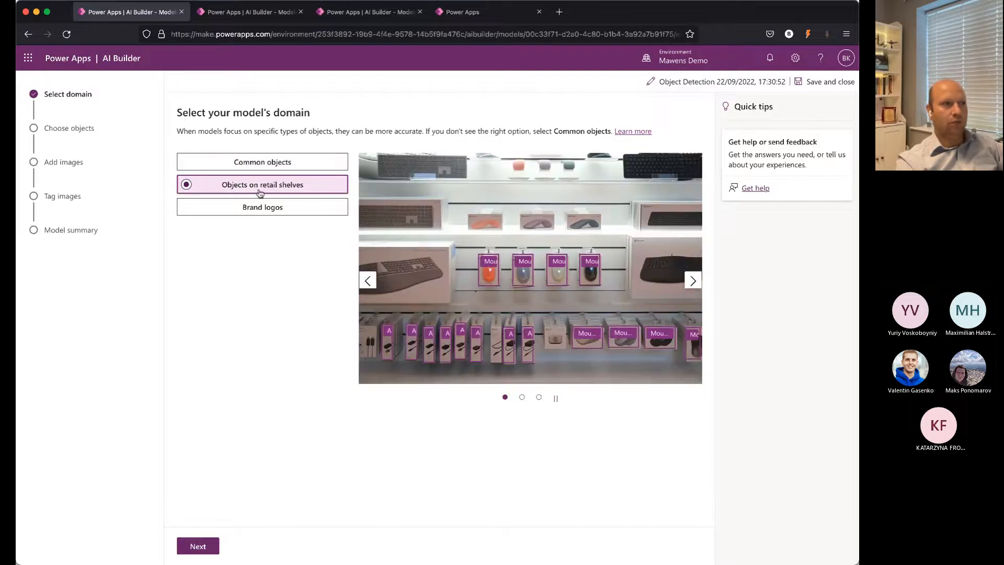
{"action": "left_click", "coordinate": [254, 208]}
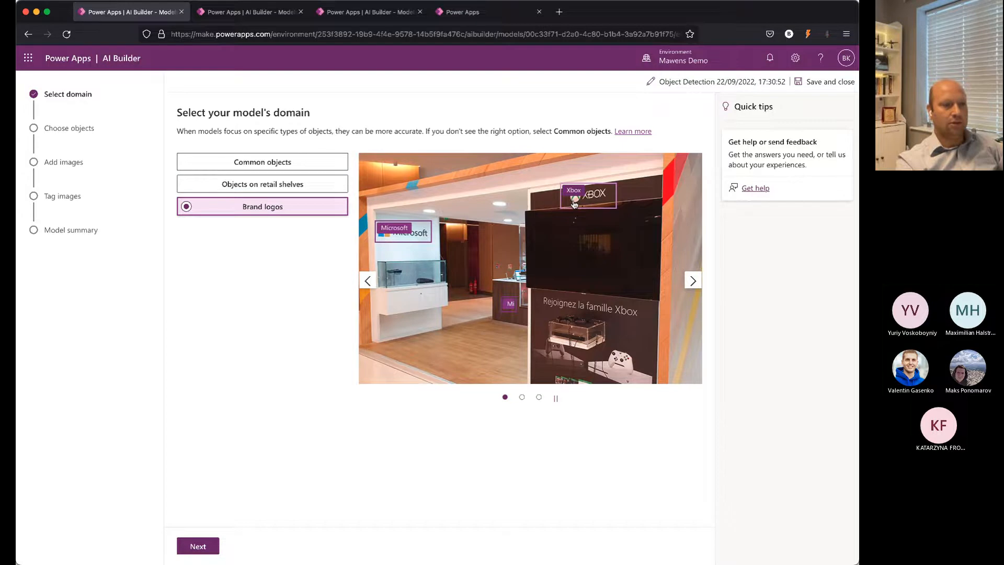
{"action": "left_click", "coordinate": [522, 398]}
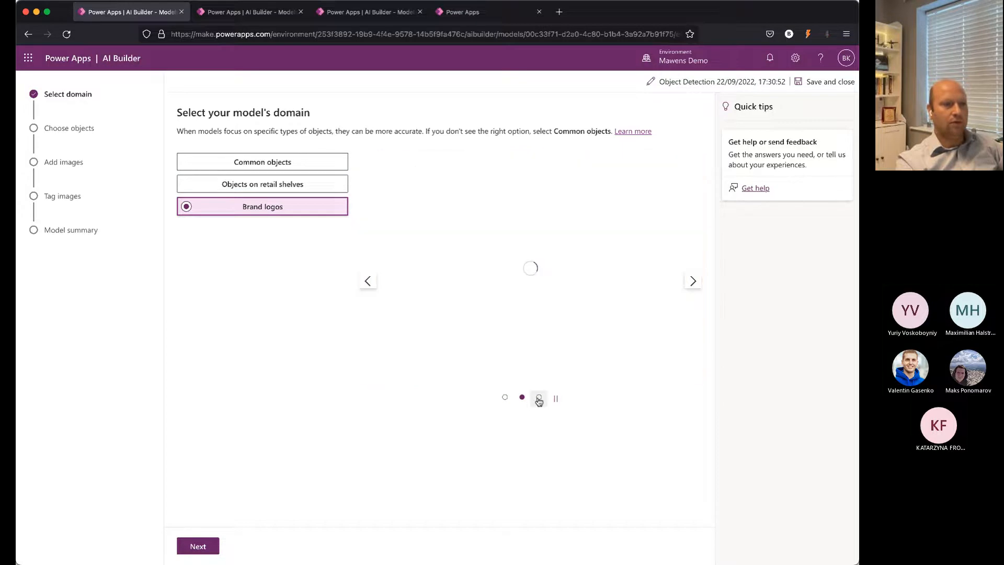
{"action": "left_click", "coordinate": [539, 397]}
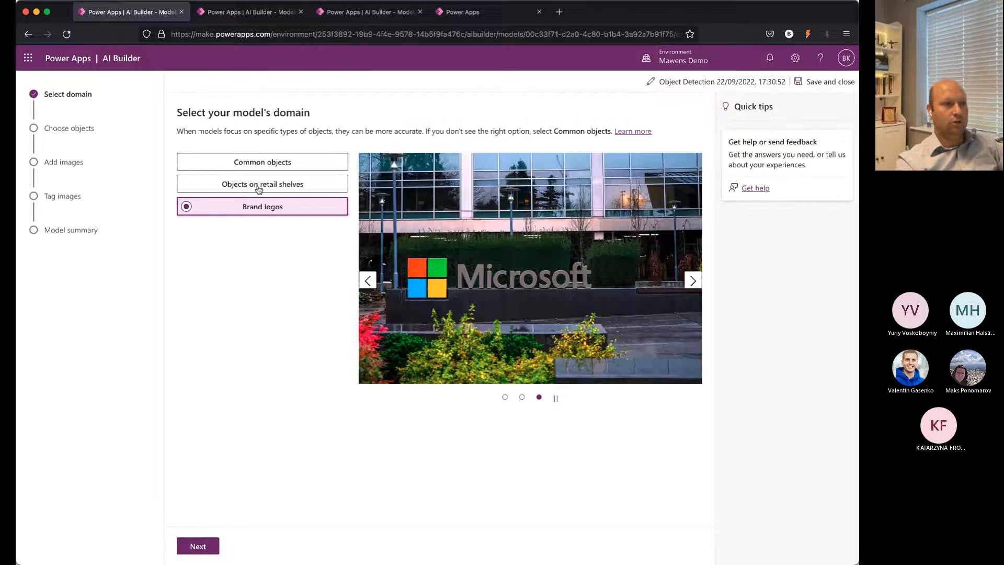
{"action": "left_click", "coordinate": [262, 166]}
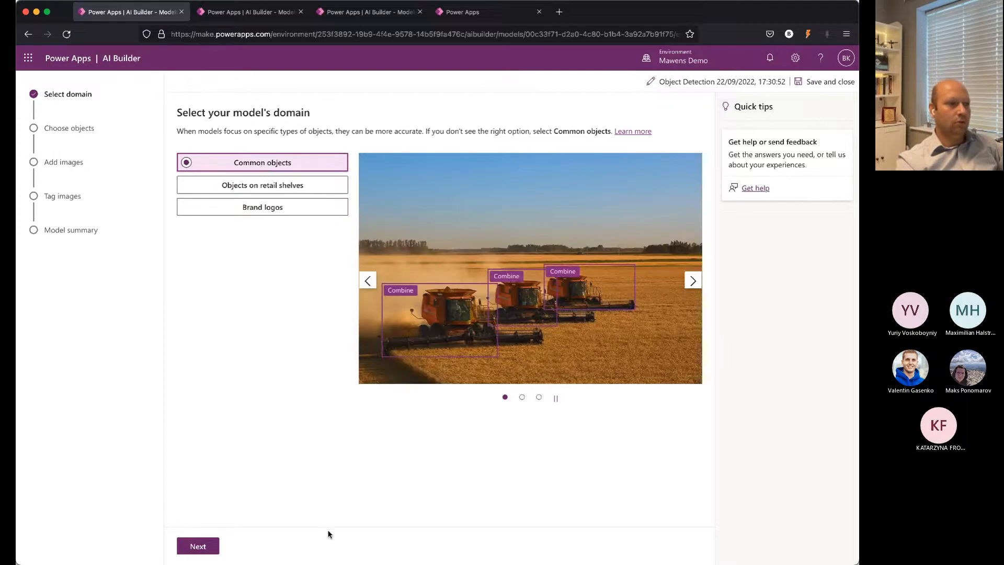
{"action": "left_click", "coordinate": [206, 547]}
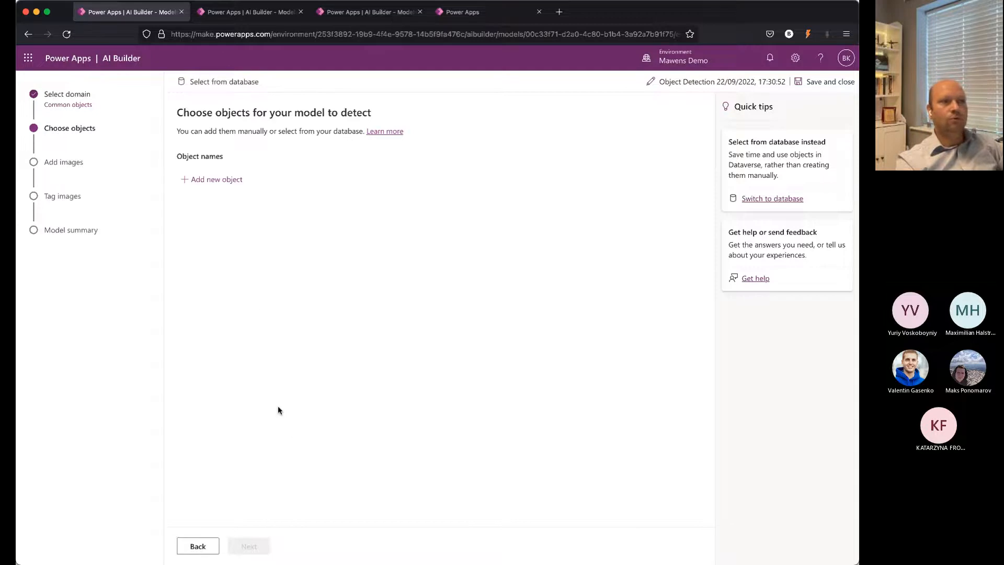
Step: Add Green Tea Rose and Green Tea Mint as object names for the model to detect
{"action": "left_click", "coordinate": [216, 180]}
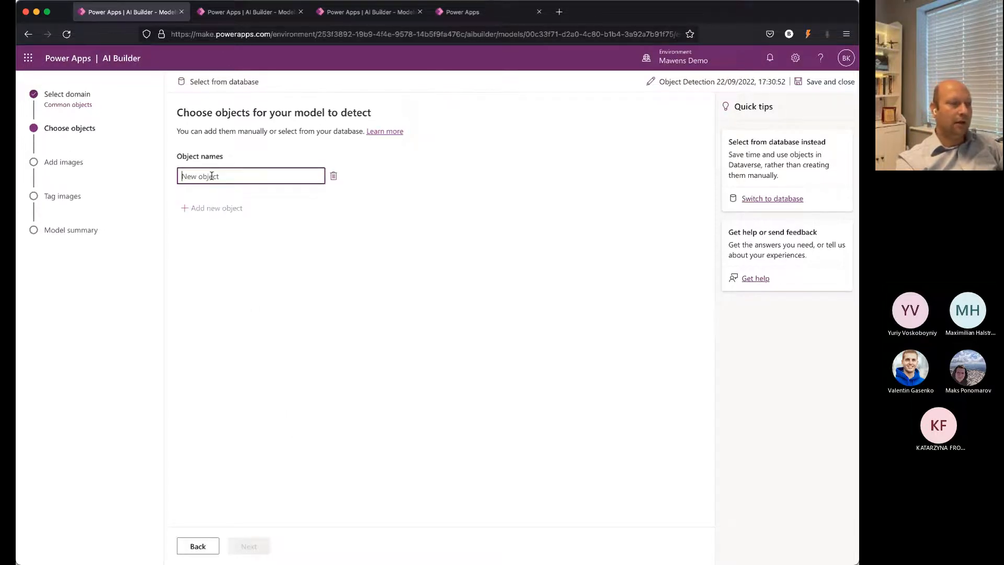
{"action": "type", "text": "Green Tea Rose"}
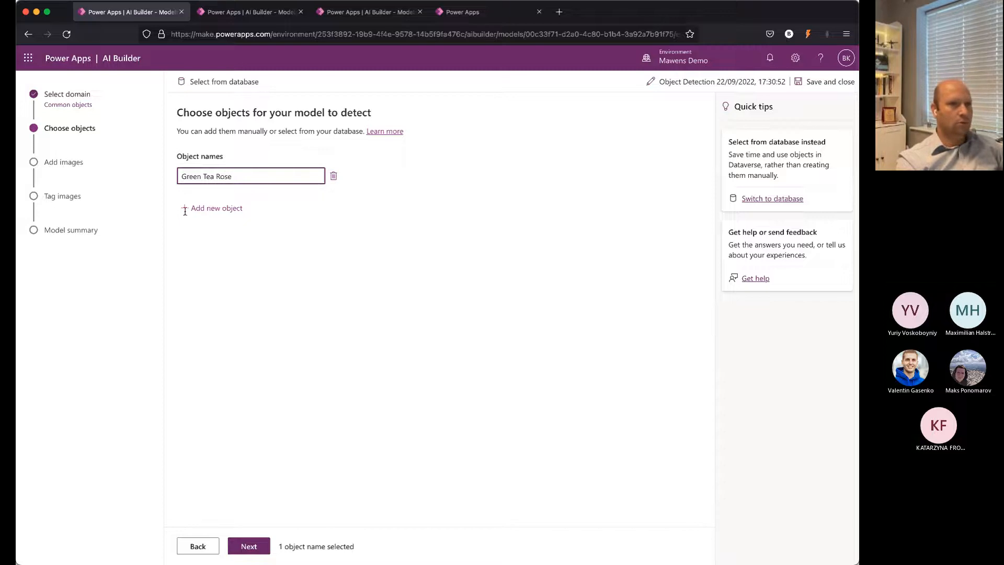
{"action": "left_click", "coordinate": [203, 208]}
{"action": "type", "text": "Green"}
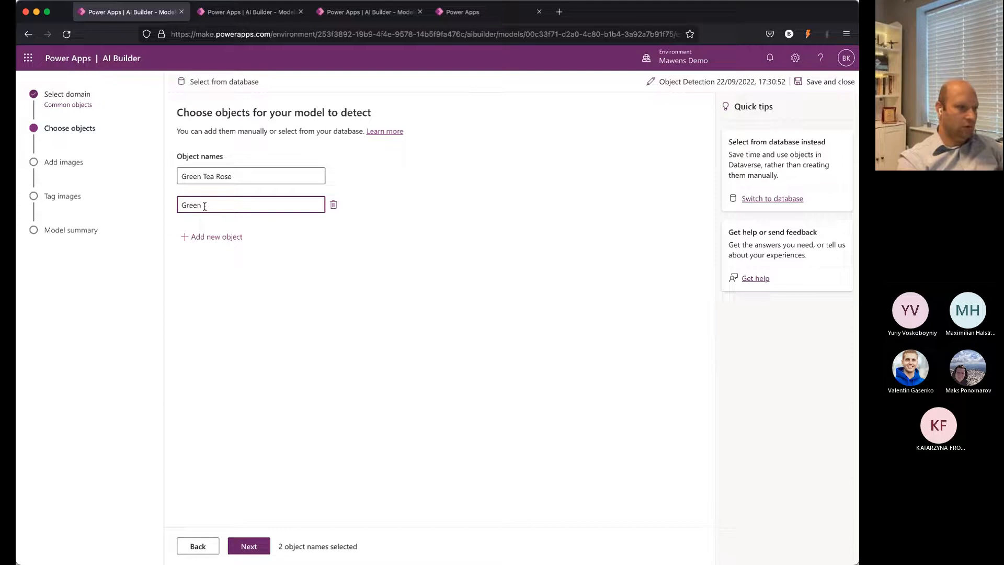
{"action": "type", "text": " Tea Miknt"}
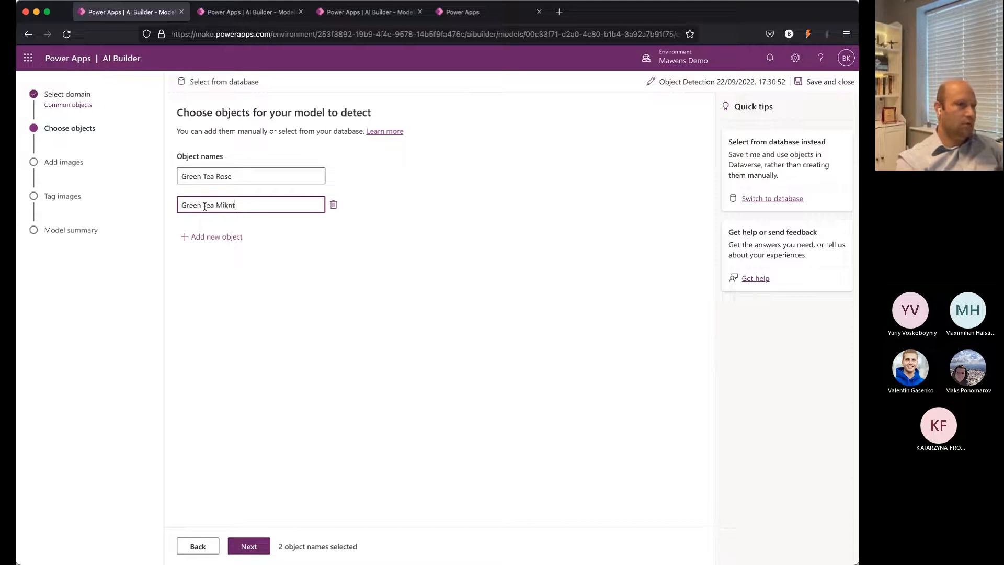
{"action": "key", "text": "BackSpace"}
{"action": "key", "text": "BackSpace"}
{"action": "key", "text": "BackSpace"}
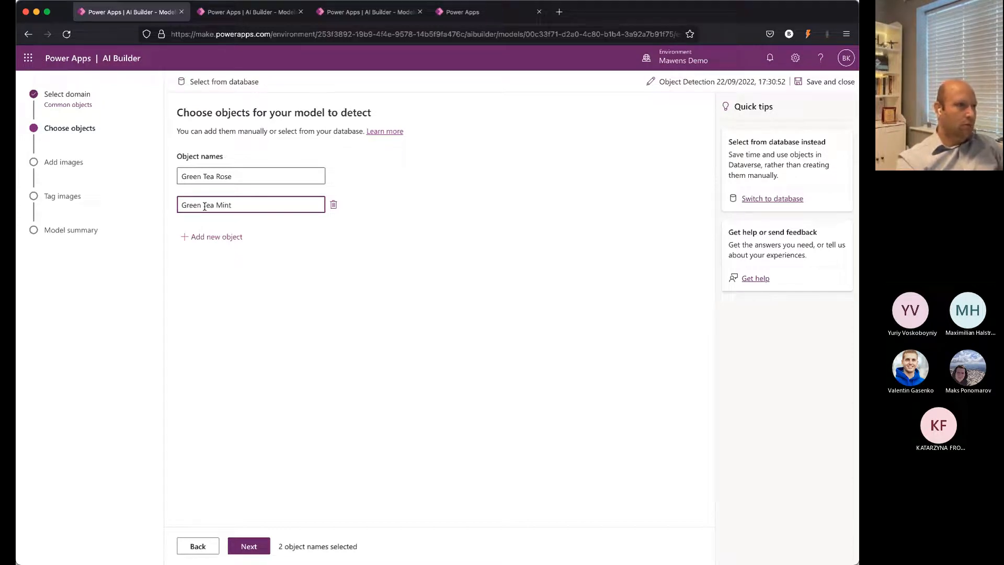
Step: Add Green Tea Cinnamon as the third object name and proceed to adding example images
{"action": "left_click", "coordinate": [209, 237]}
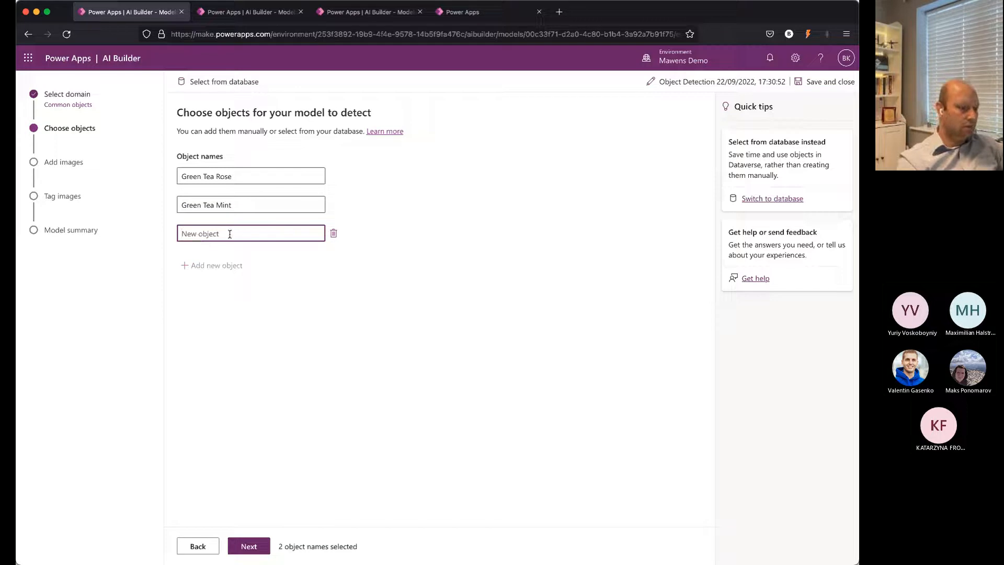
{"action": "type", "text": "G"}
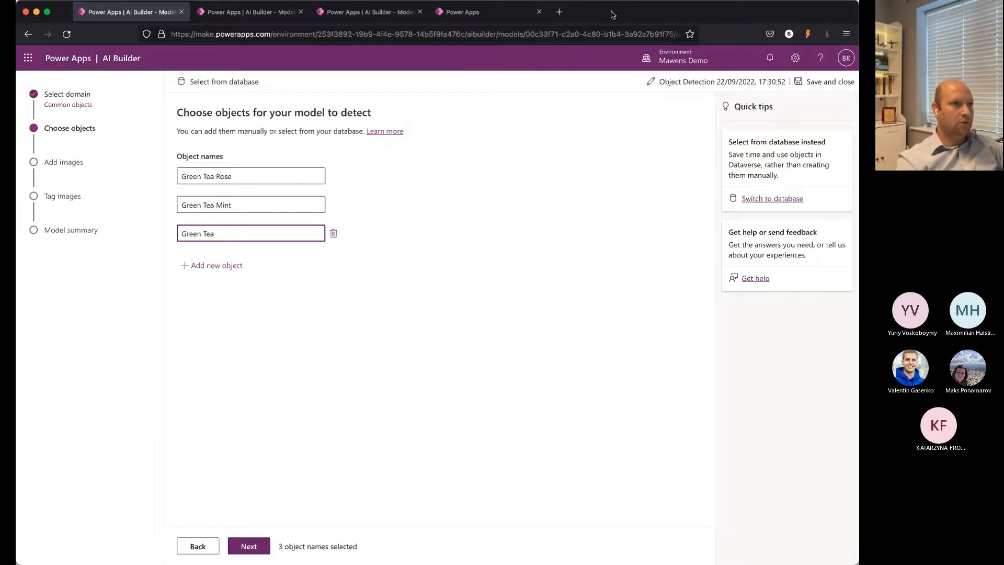
{"action": "type", "text": "reen Tea "}
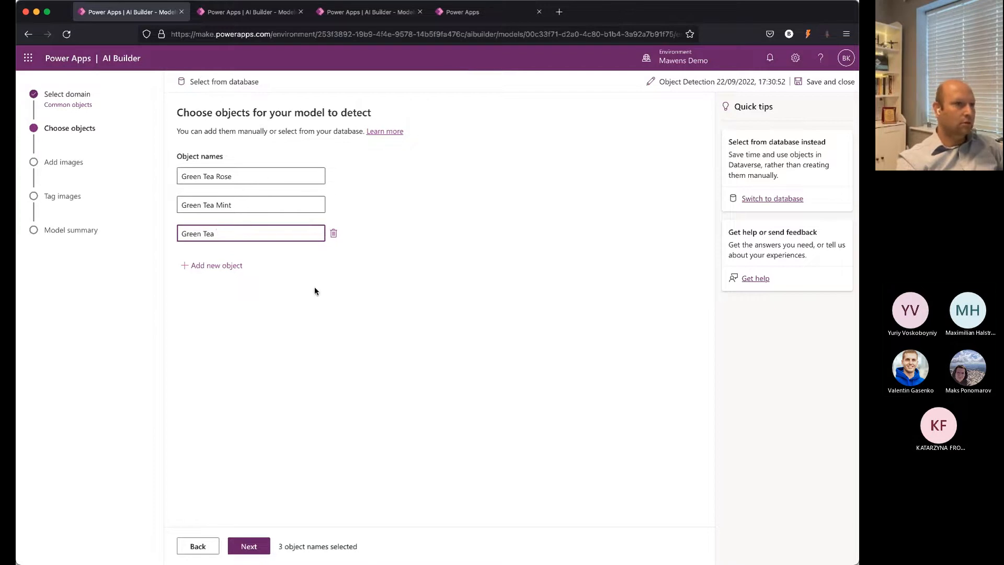
{"action": "type", "text": "Cinnamon"}
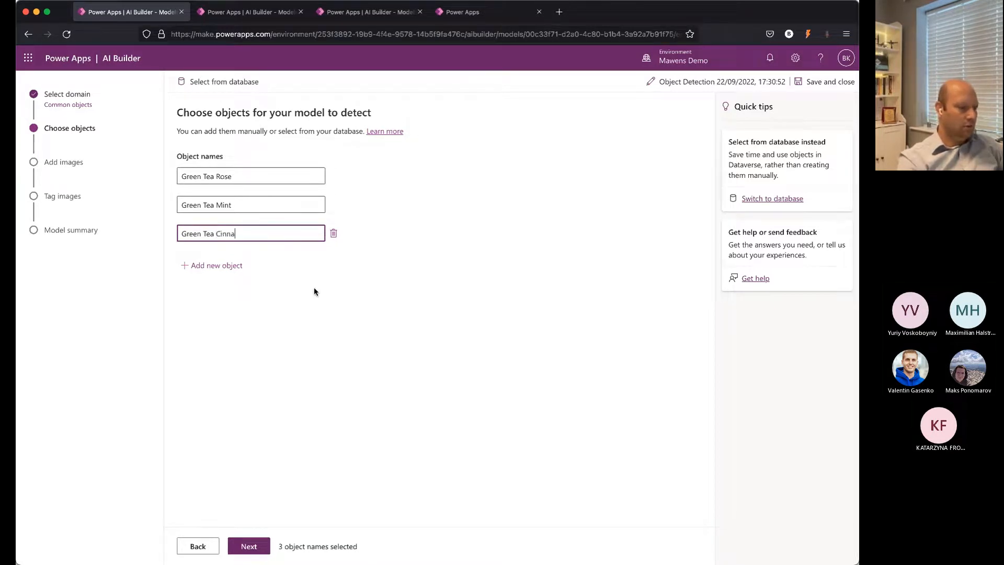
{"action": "left_click", "coordinate": [237, 408]}
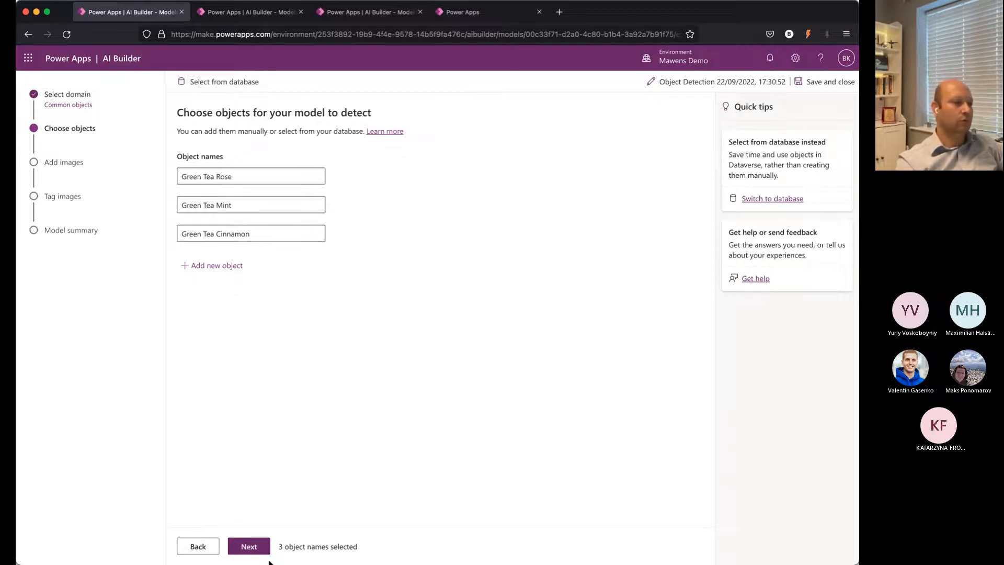
{"action": "left_click", "coordinate": [256, 547]}
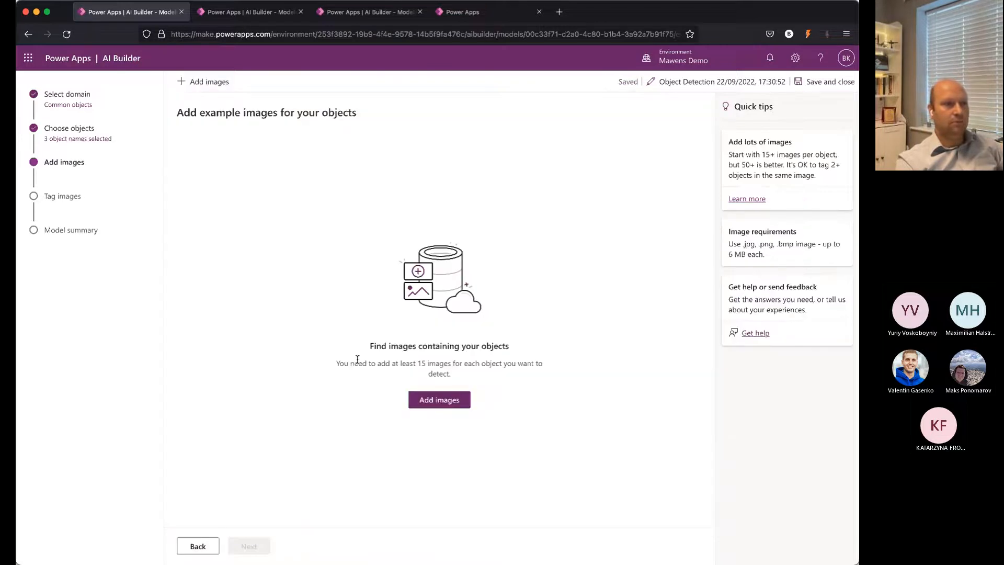
Step: Upload the 30 Contoso Tea example images from the local device and proceed to tagging
{"action": "left_click", "coordinate": [439, 400]}
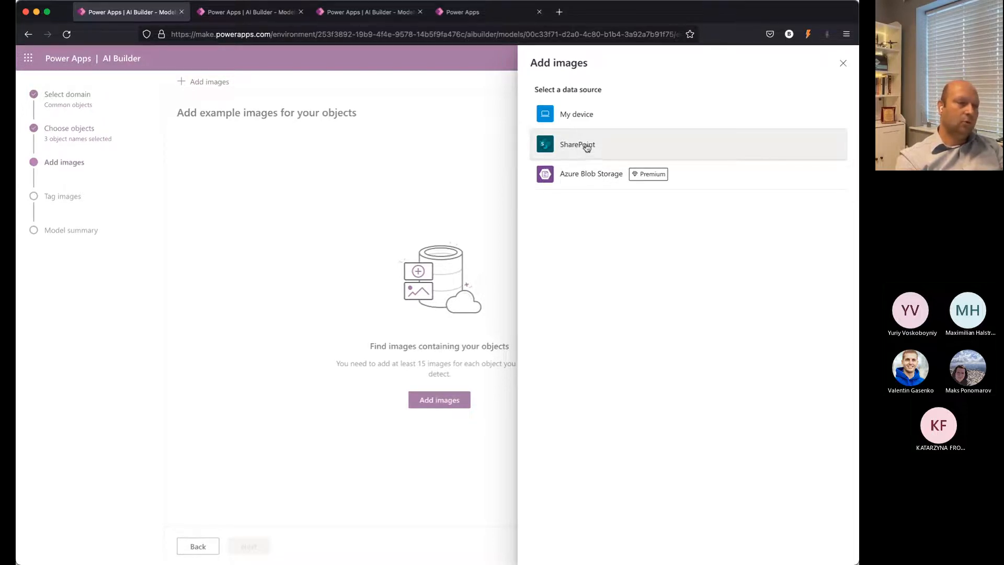
{"action": "left_click", "coordinate": [587, 122]}
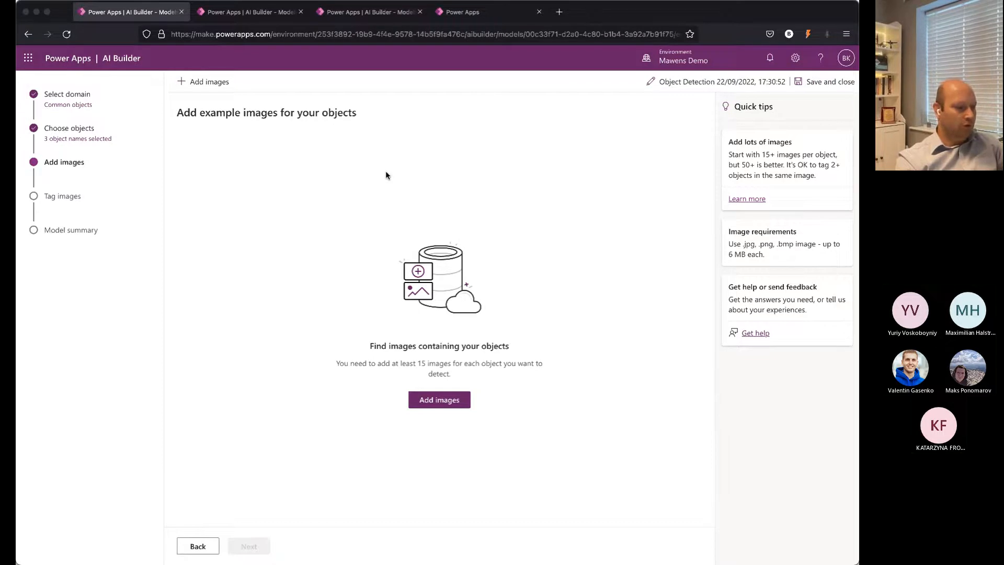
{"action": "left_click", "coordinate": [857, 403]}
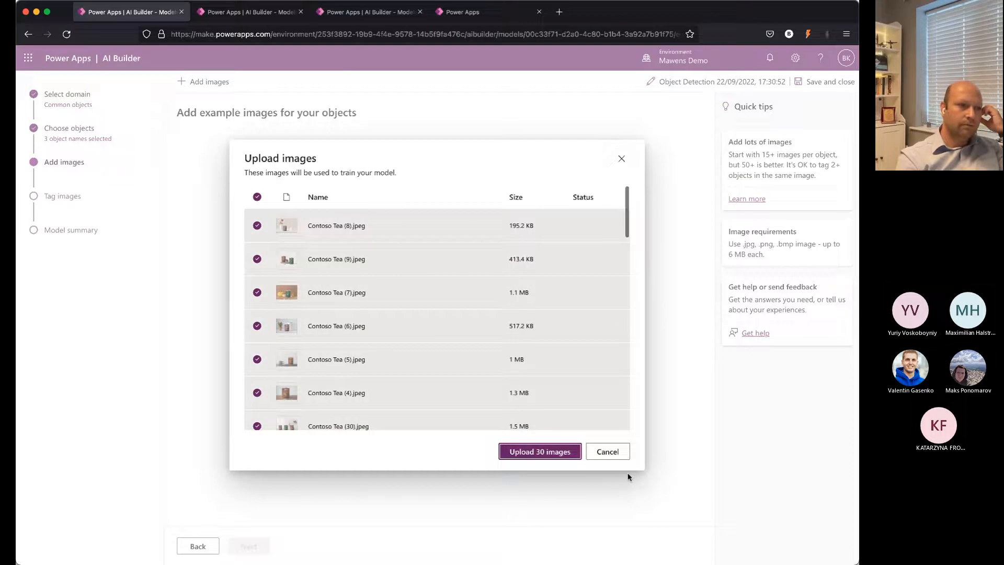
{"action": "left_click", "coordinate": [544, 452]}
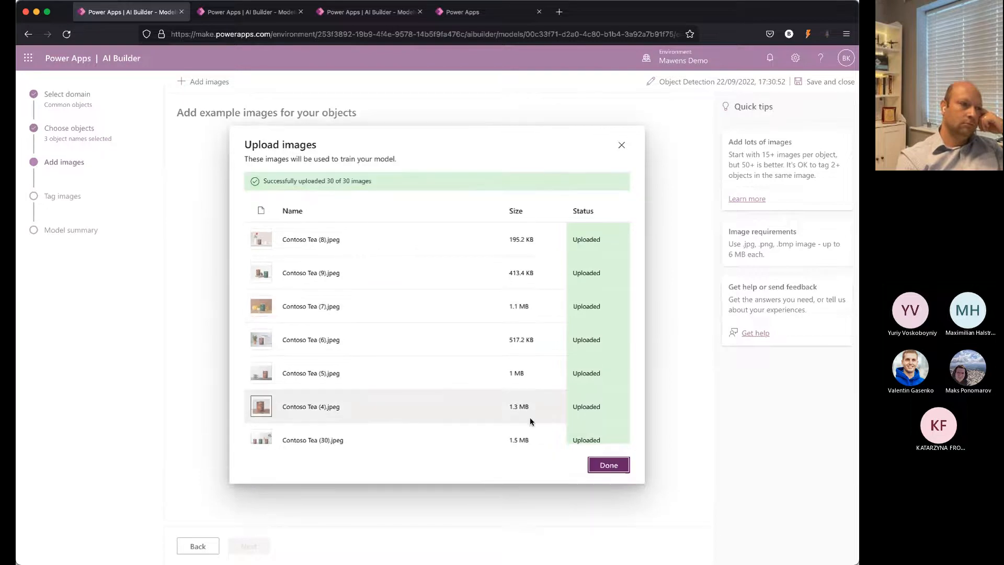
{"action": "left_click", "coordinate": [608, 465]}
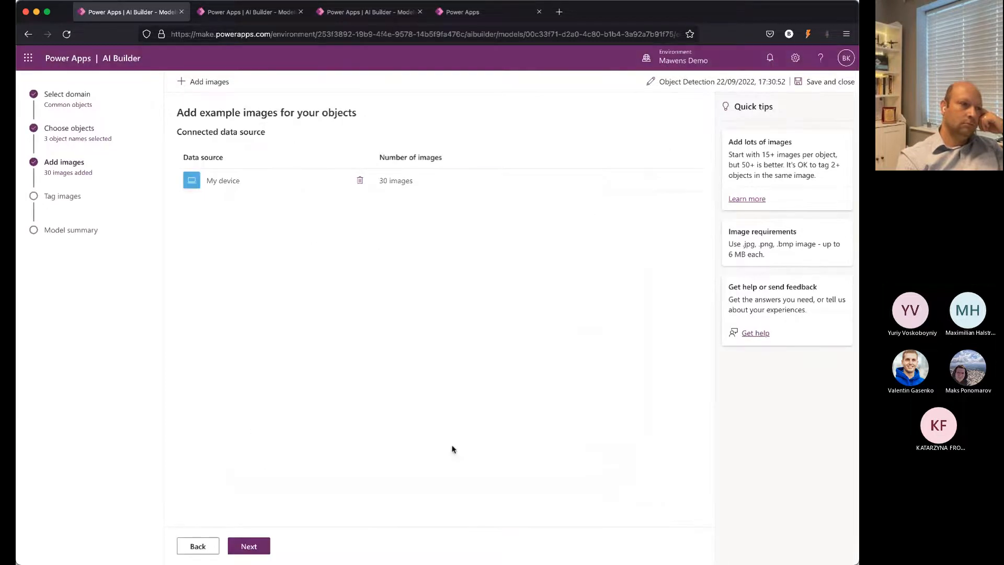
{"action": "left_click", "coordinate": [250, 551]}
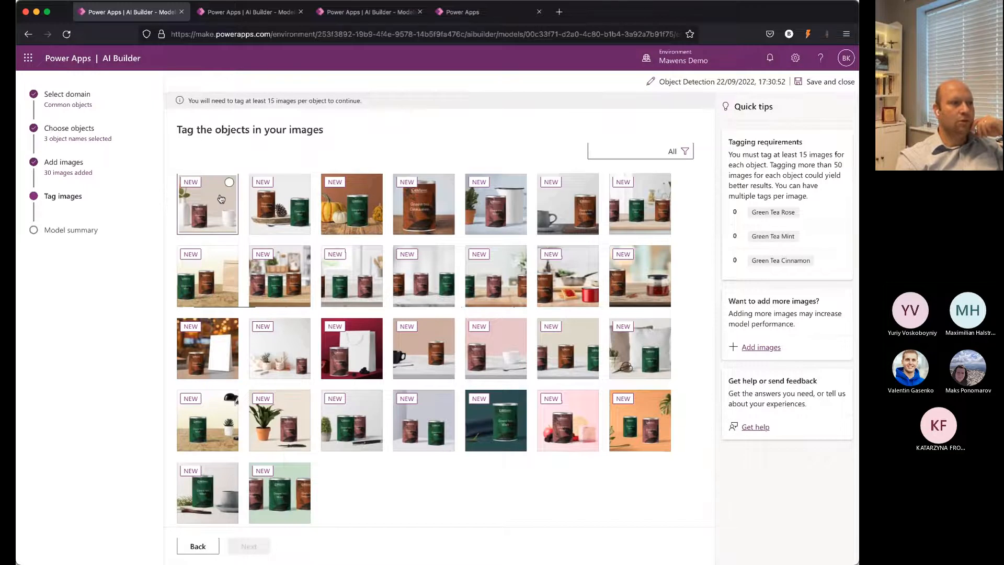
Step: Outline the tea tin in the first example image and tag it as Green Tea Rose
{"action": "left_click", "coordinate": [220, 198]}
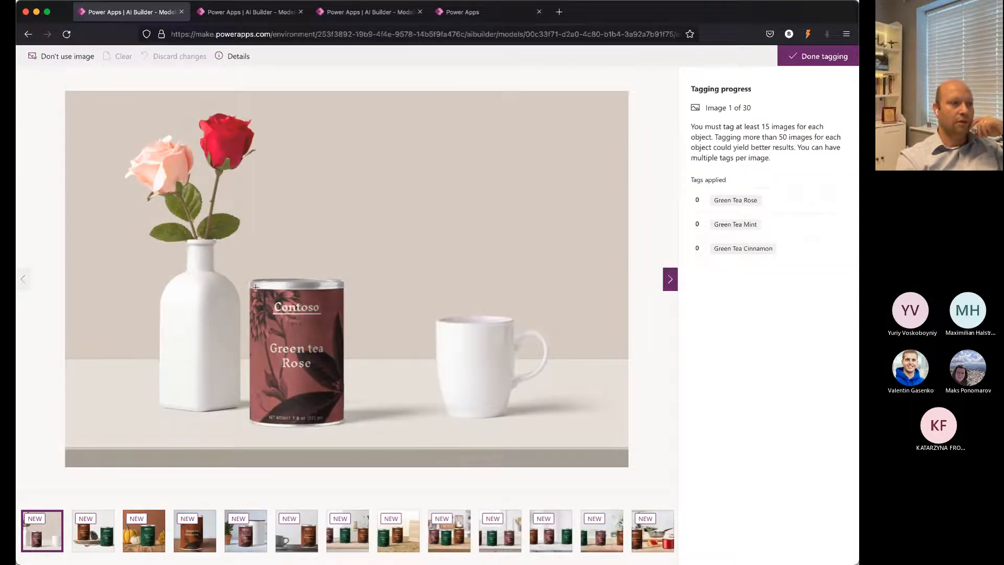
{"action": "left_click_drag", "start_coordinate": [249, 279], "coordinate": [347, 426]}
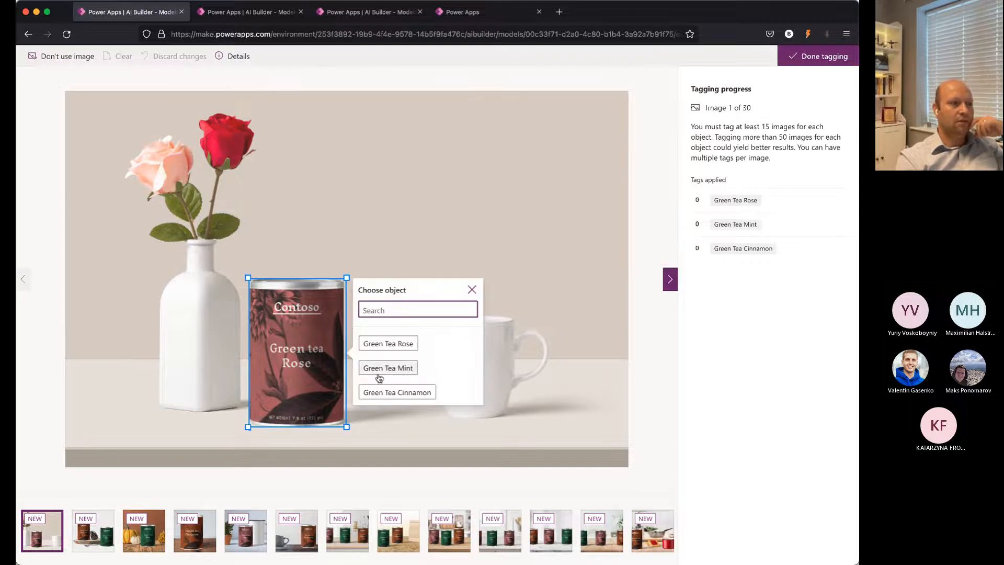
{"action": "left_click", "coordinate": [387, 343]}
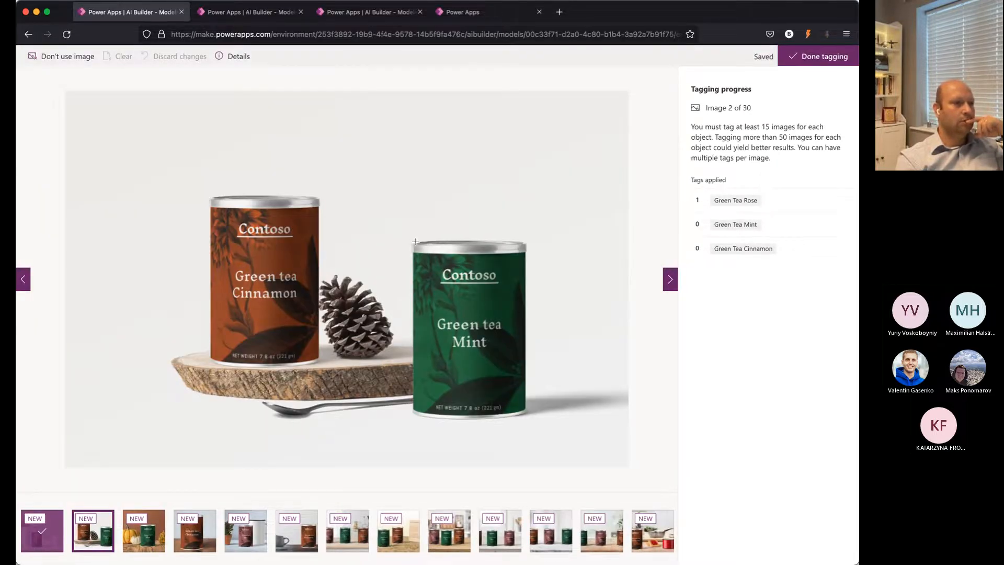
Step: Tag the green tin as Green Tea Mint and the orange tin as Green Tea Cinnamon in the second image, and finish tagging
{"action": "left_click_drag", "start_coordinate": [421, 243], "coordinate": [527, 417]}
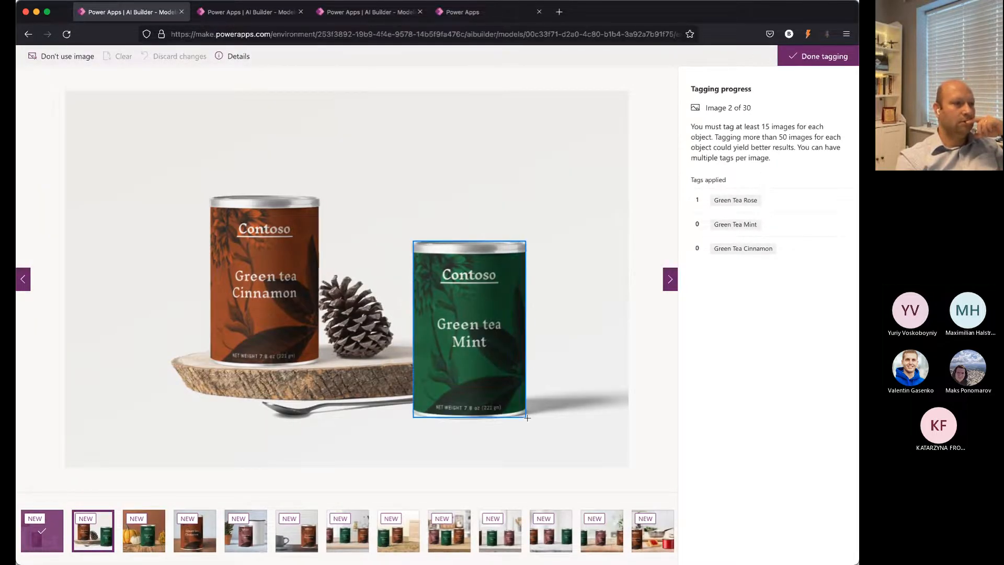
{"action": "left_click", "coordinate": [568, 328]}
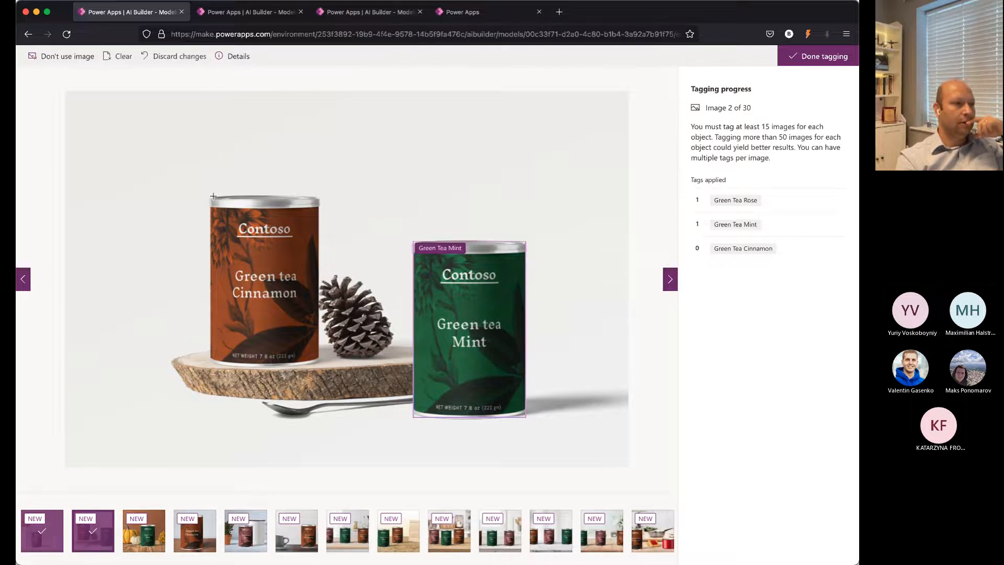
{"action": "left_click_drag", "start_coordinate": [212, 196], "coordinate": [322, 371]}
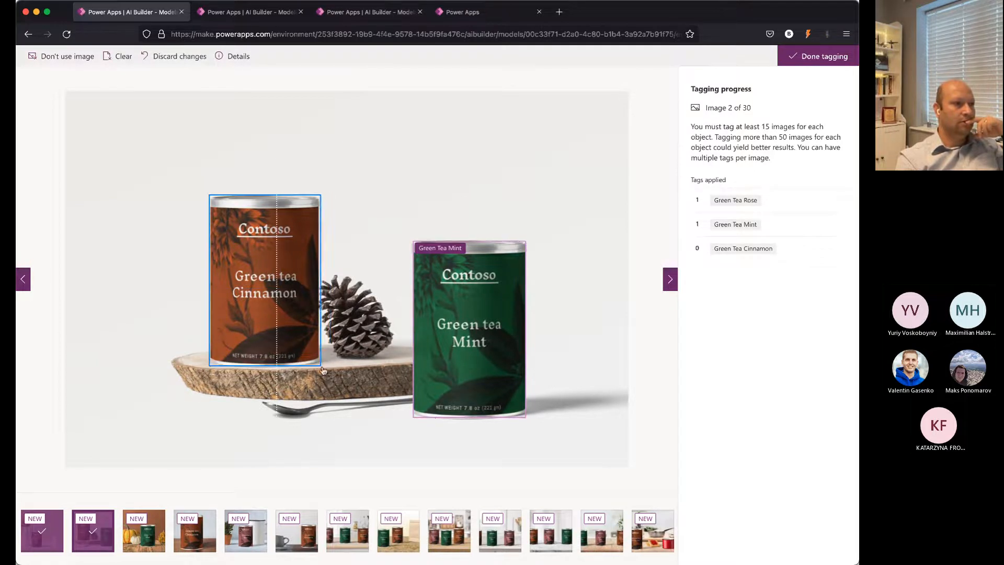
{"action": "left_click", "coordinate": [345, 309]}
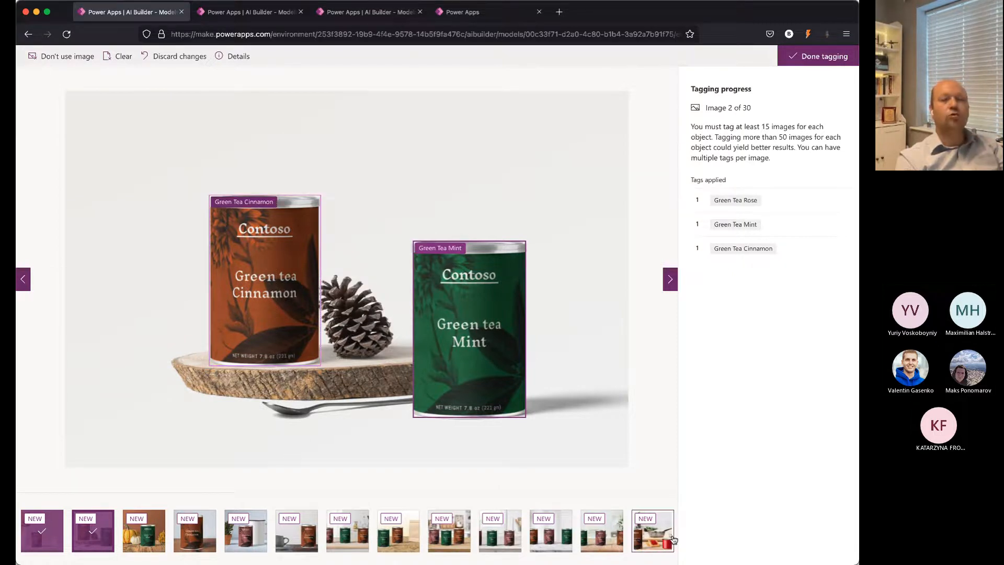
{"action": "left_click", "coordinate": [800, 61]}
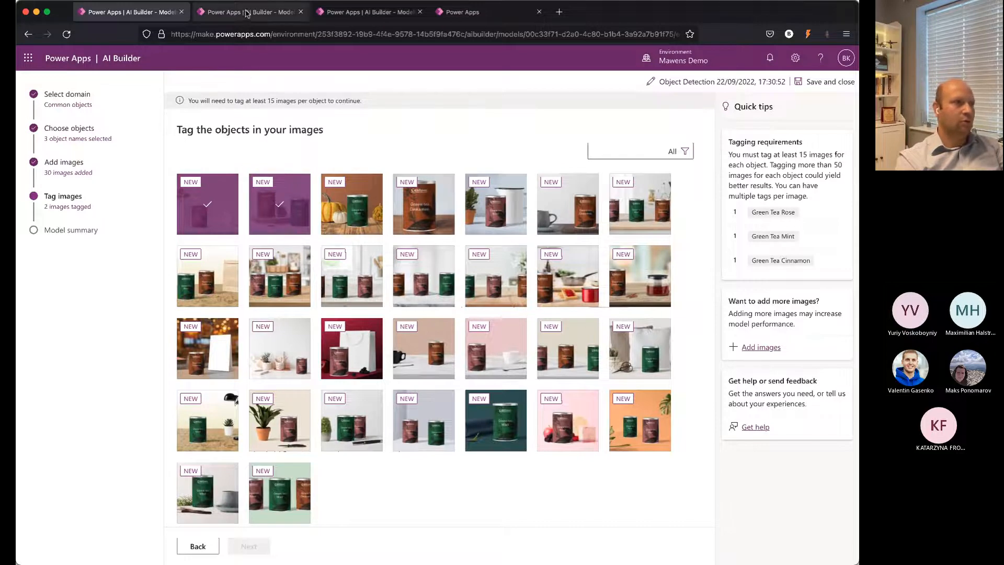
Step: Open the published model Object Detection 19/05/2022, 08:06:38 from the models list in the second browser tab
{"action": "left_click", "coordinate": [246, 12]}
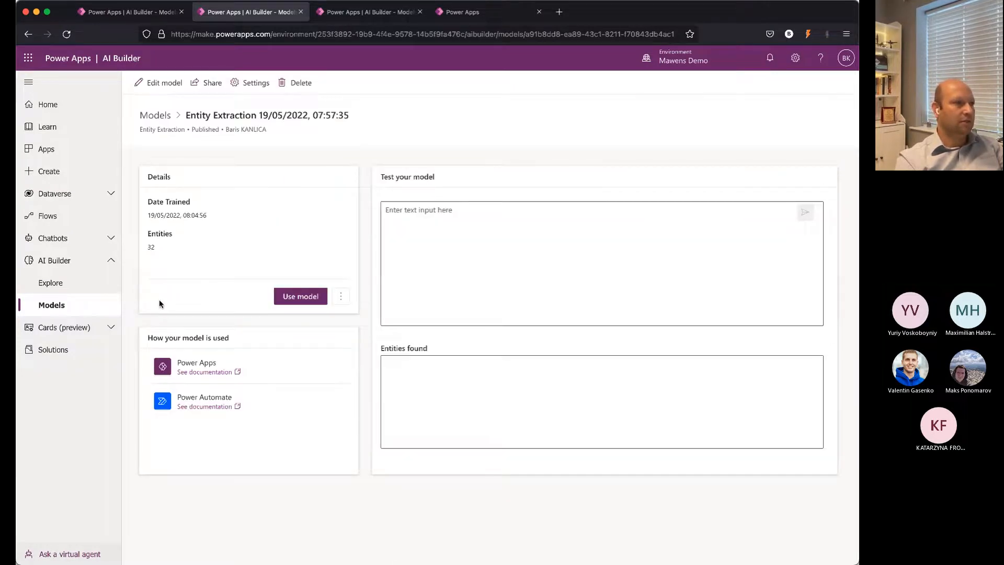
{"action": "left_click", "coordinate": [52, 305]}
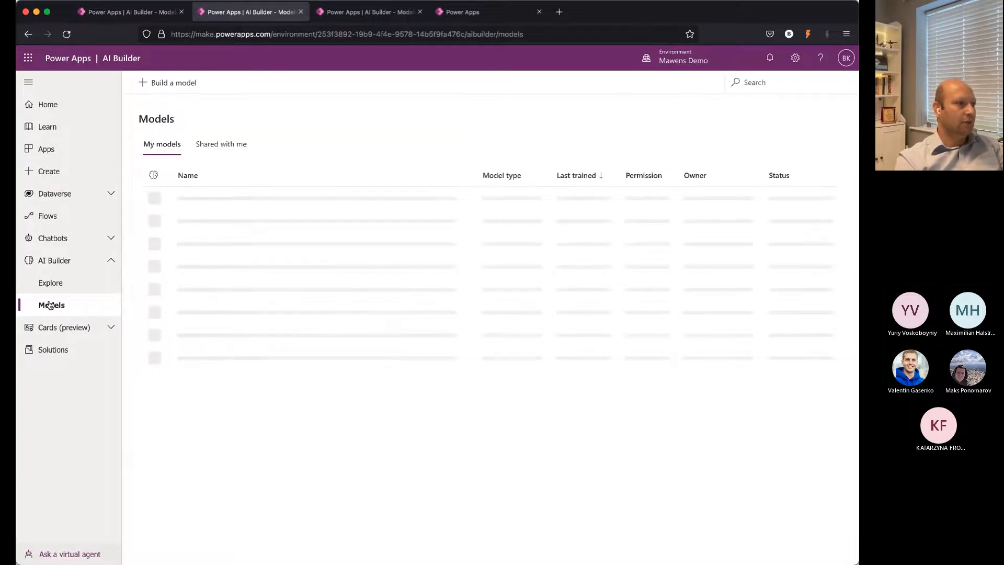
{"action": "left_click", "coordinate": [236, 226]}
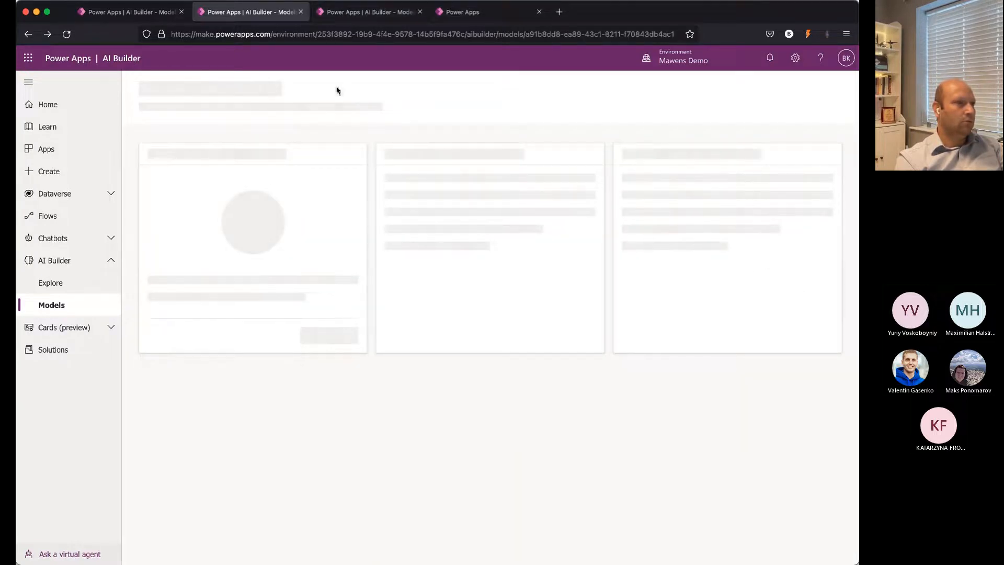
{"action": "left_click", "coordinate": [63, 305]}
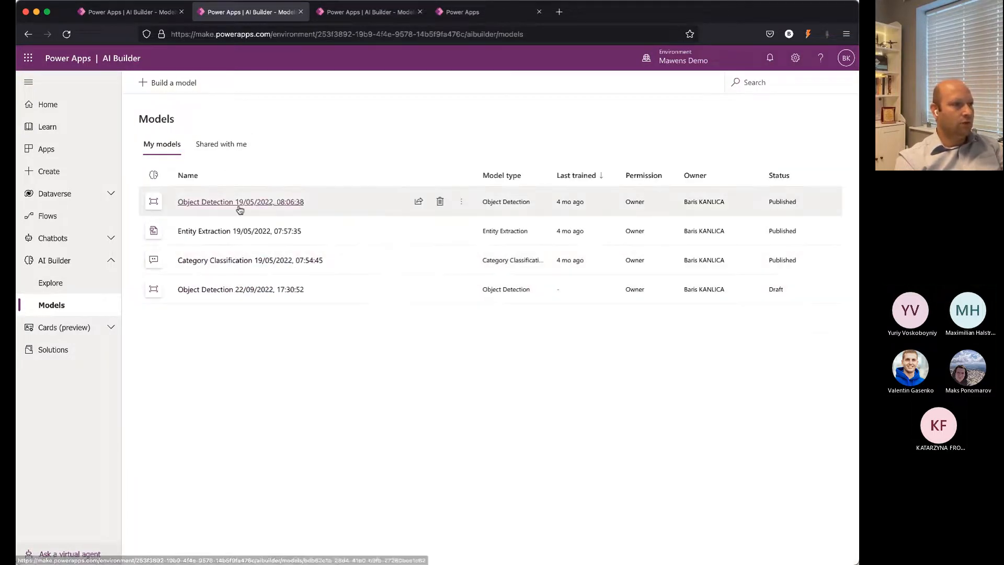
{"action": "left_click", "coordinate": [236, 202]}
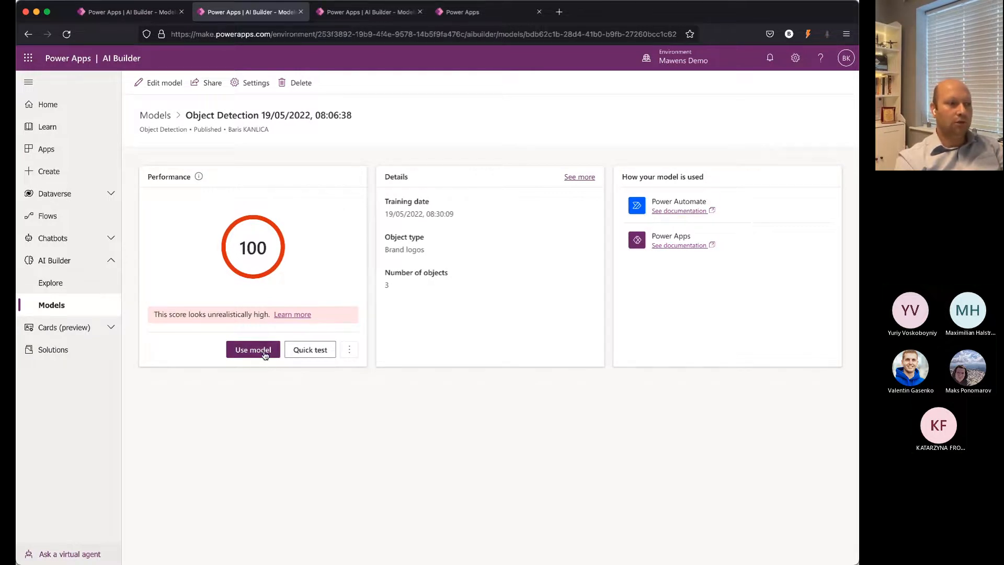
Step: Quick-test the published model on an image of the three tea tins, and review the options for using it in apps and automations
{"action": "left_click", "coordinate": [308, 355]}
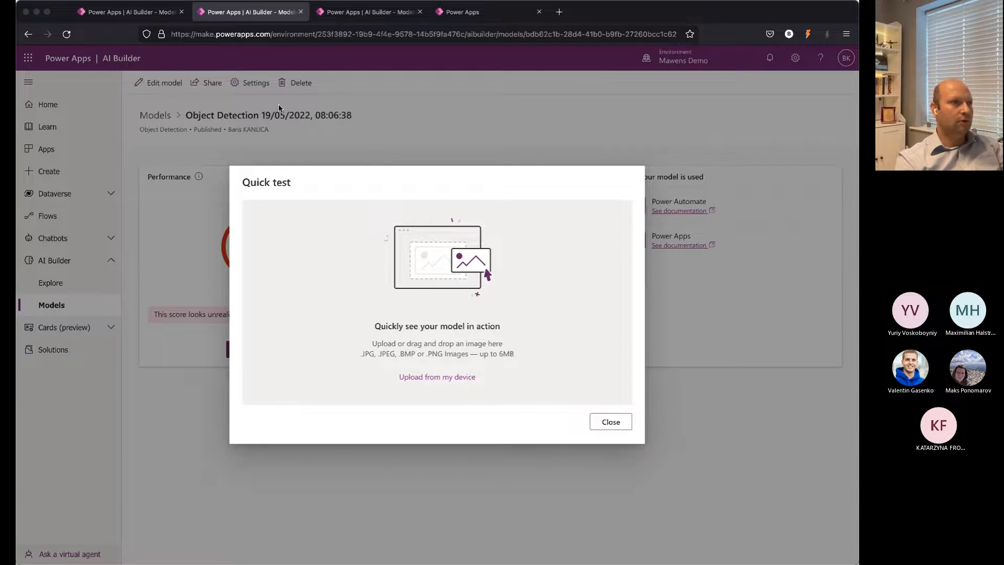
{"action": "double_click", "coordinate": [285, 142]}
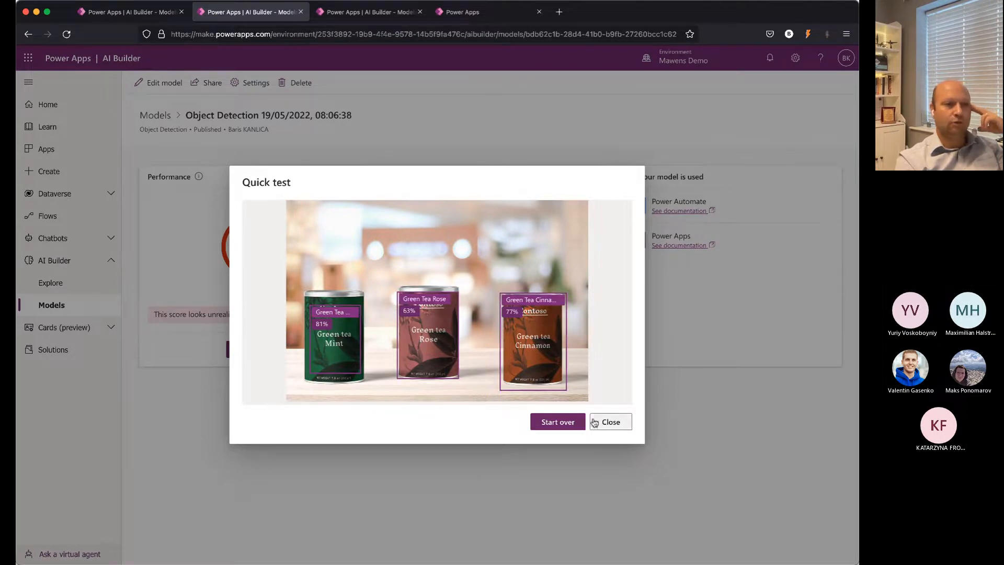
{"action": "left_click", "coordinate": [612, 424]}
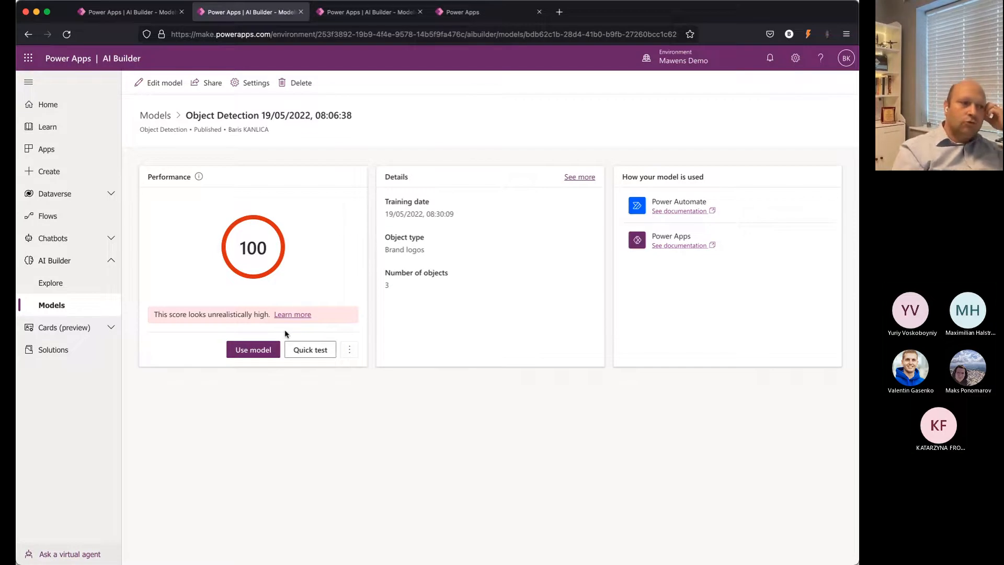
{"action": "left_click", "coordinate": [248, 352]}
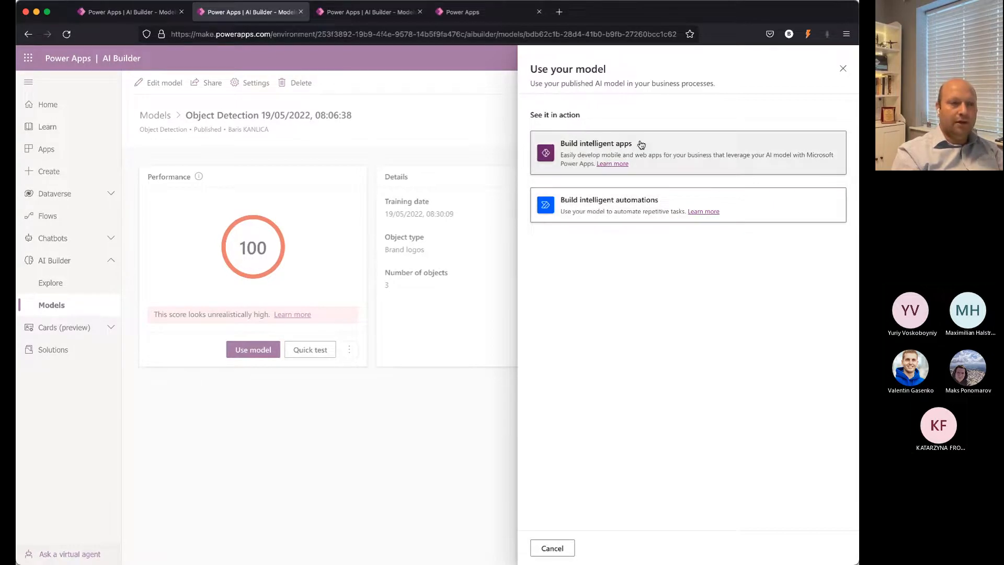
{"action": "left_click", "coordinate": [842, 69]}
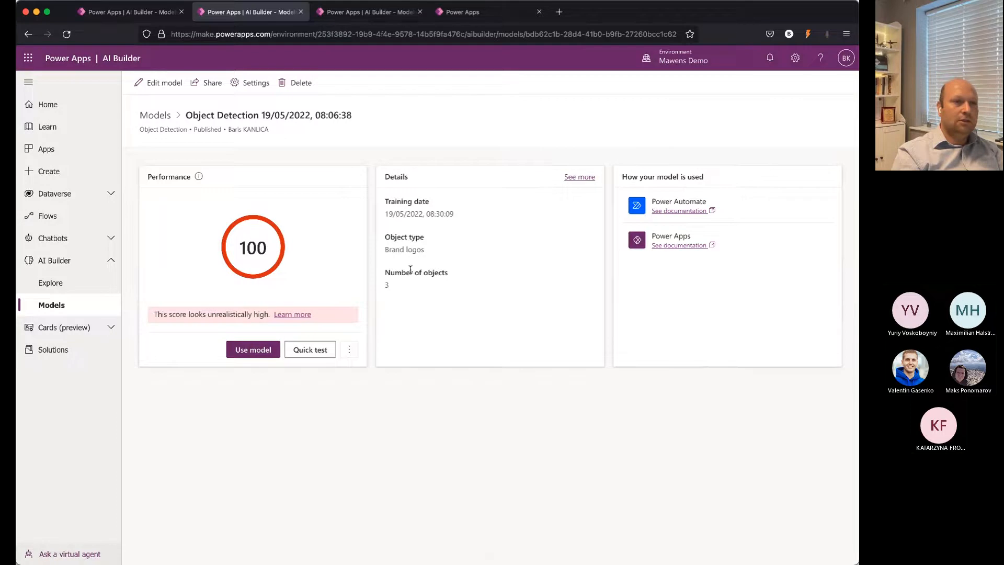
Step: Switch to the canvas app and preview it, trying its Object Detection and Text Recognizer buttons
{"action": "left_click", "coordinate": [465, 17]}
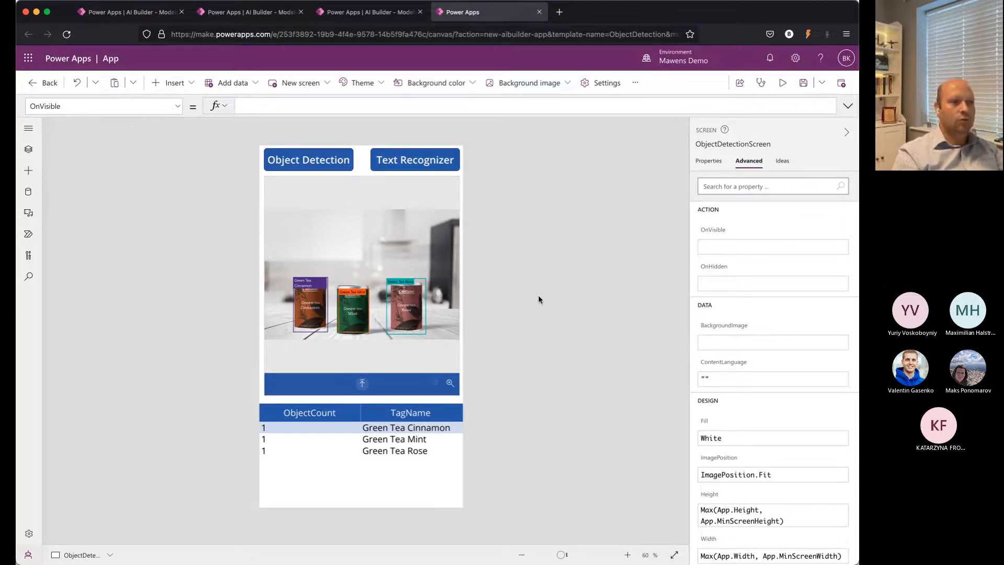
{"action": "left_click", "coordinate": [787, 89]}
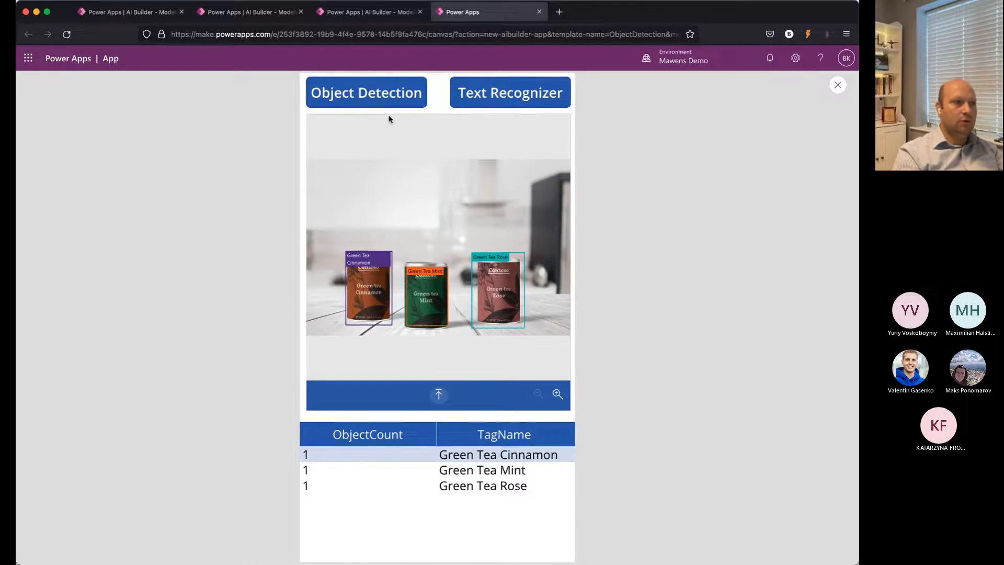
{"action": "left_click", "coordinate": [380, 95]}
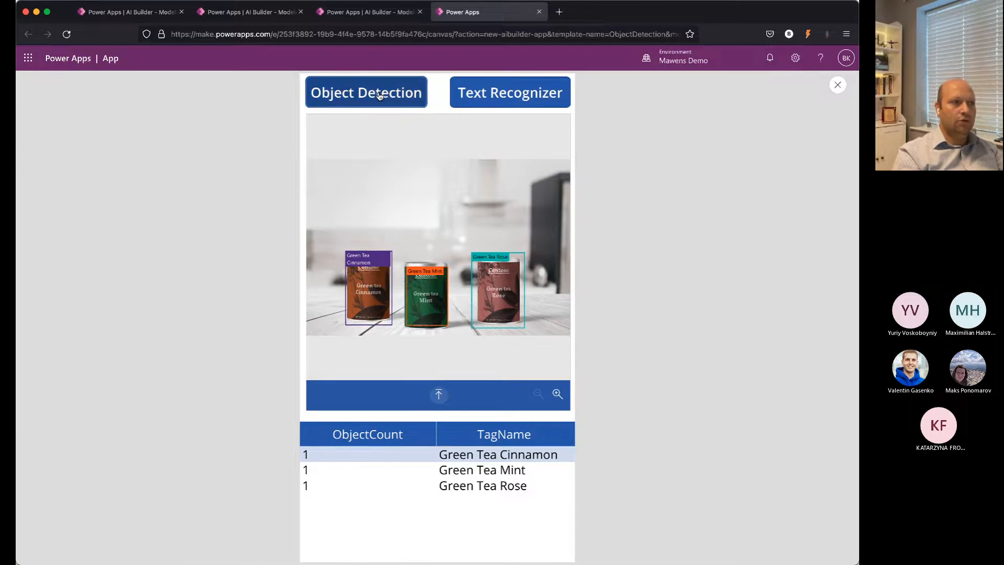
{"action": "left_click", "coordinate": [489, 96]}
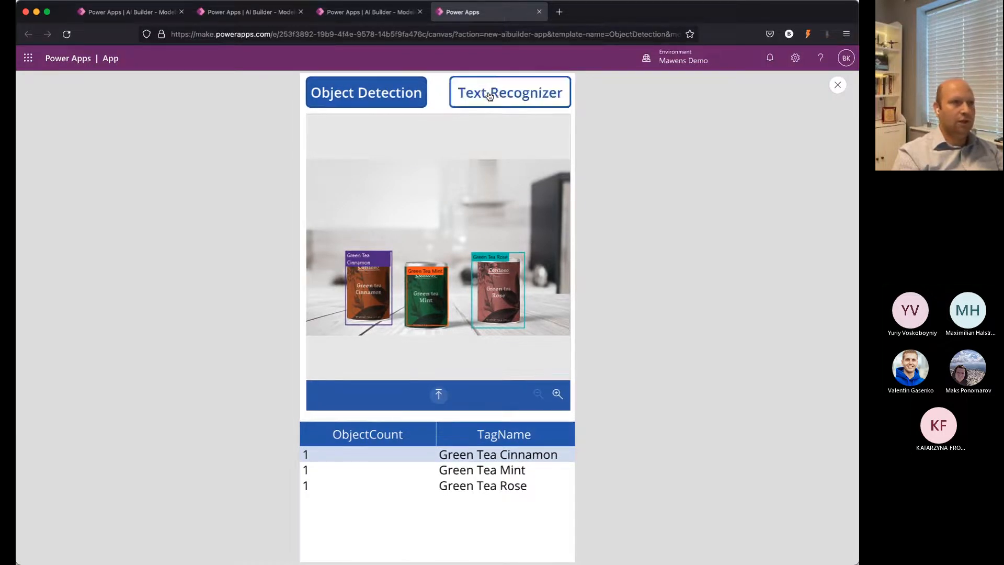
{"action": "left_click", "coordinate": [376, 97]}
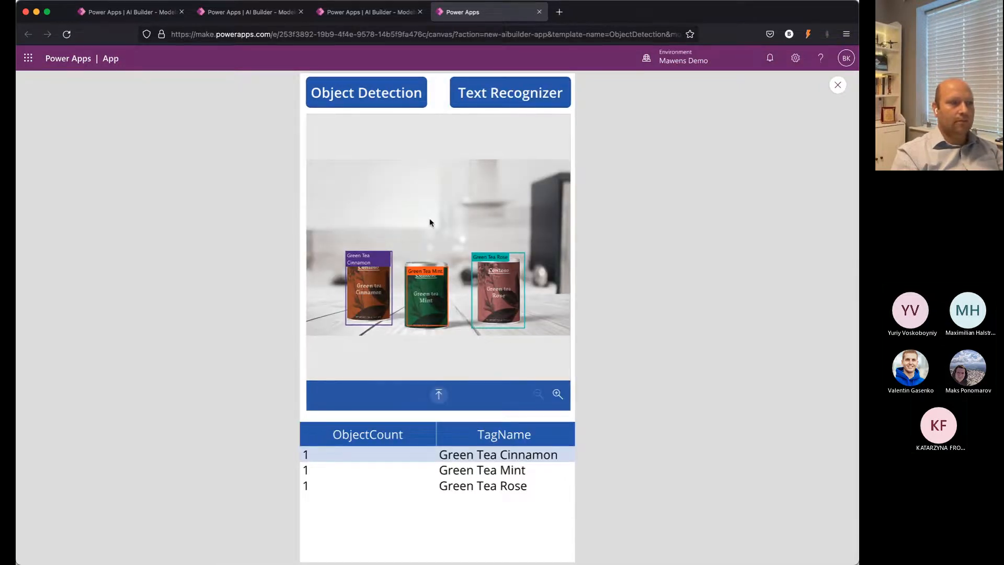
{"action": "left_click", "coordinate": [836, 85]}
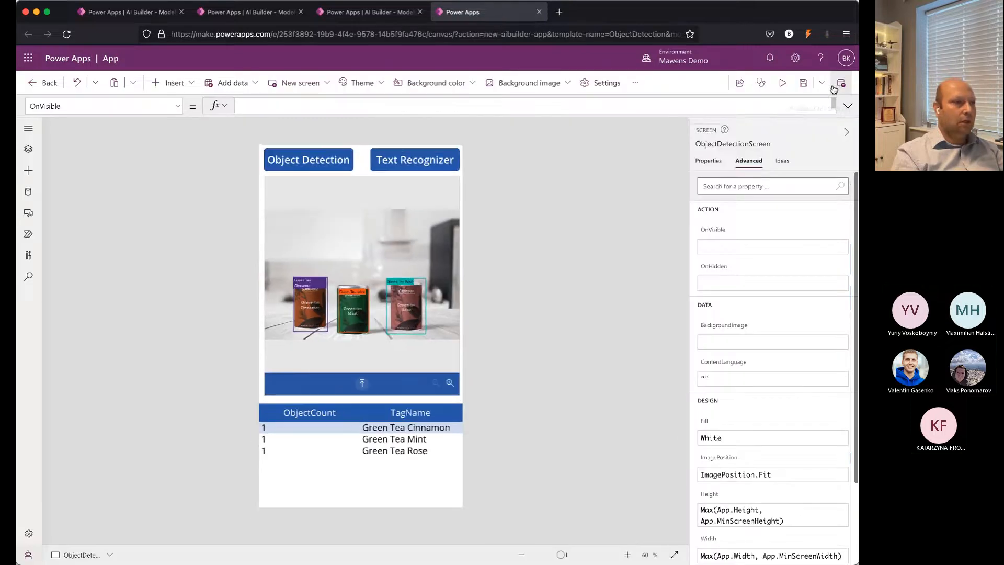
Step: Add a blank screen to the app and show the components available to insert on it
{"action": "left_click", "coordinate": [30, 146]}
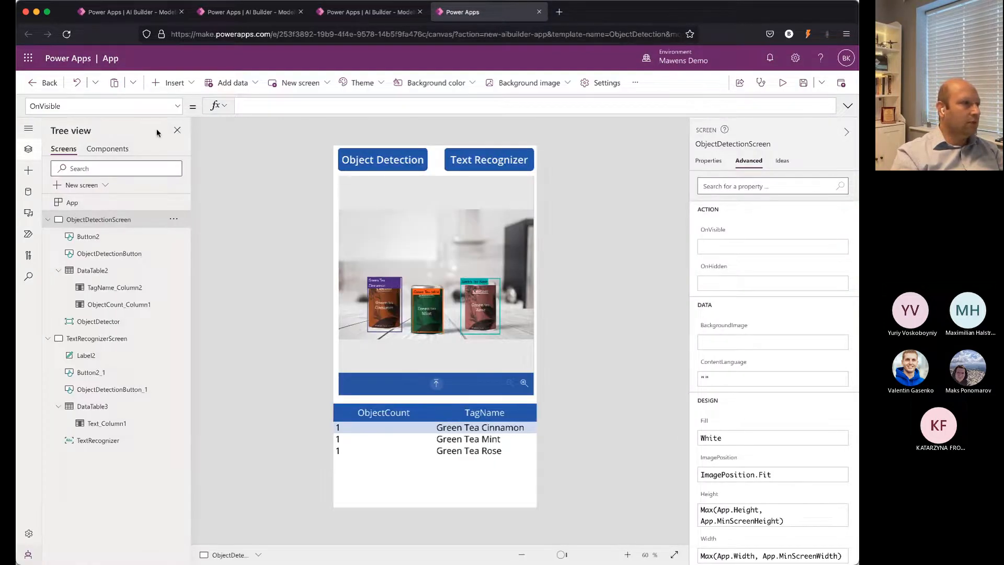
{"action": "left_click", "coordinate": [174, 82]}
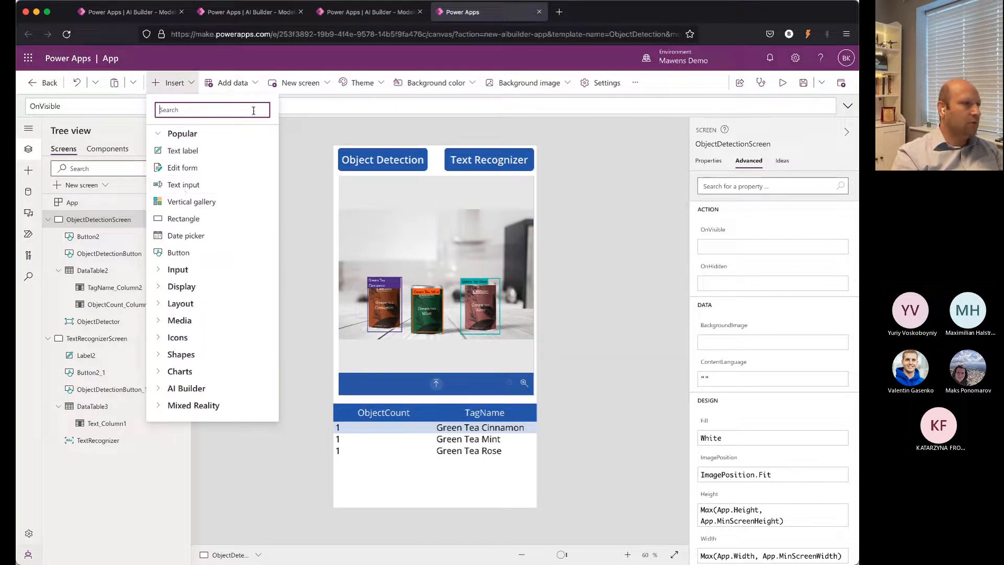
{"action": "left_click", "coordinate": [303, 123]}
{"action": "left_click", "coordinate": [307, 87]}
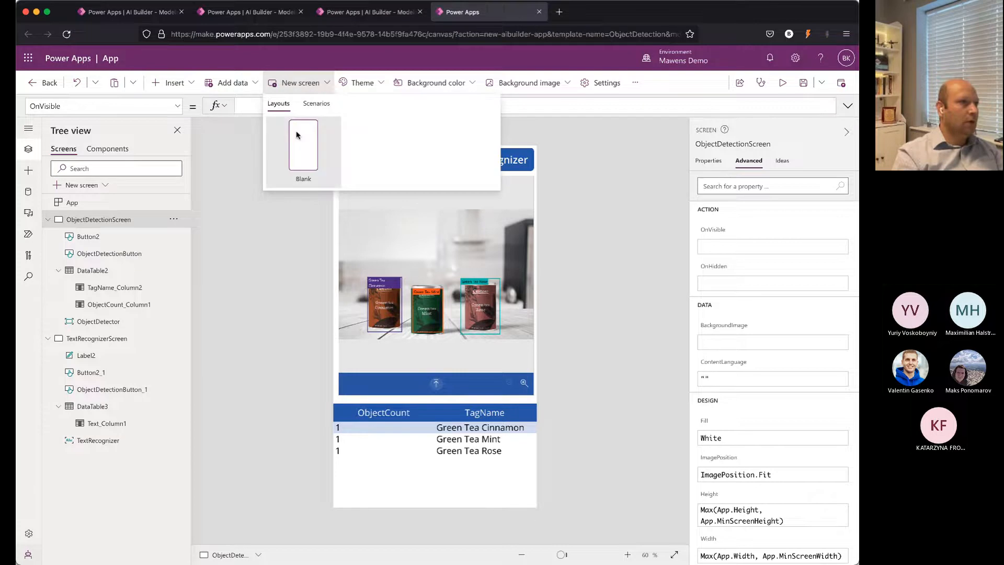
{"action": "left_click", "coordinate": [297, 135]}
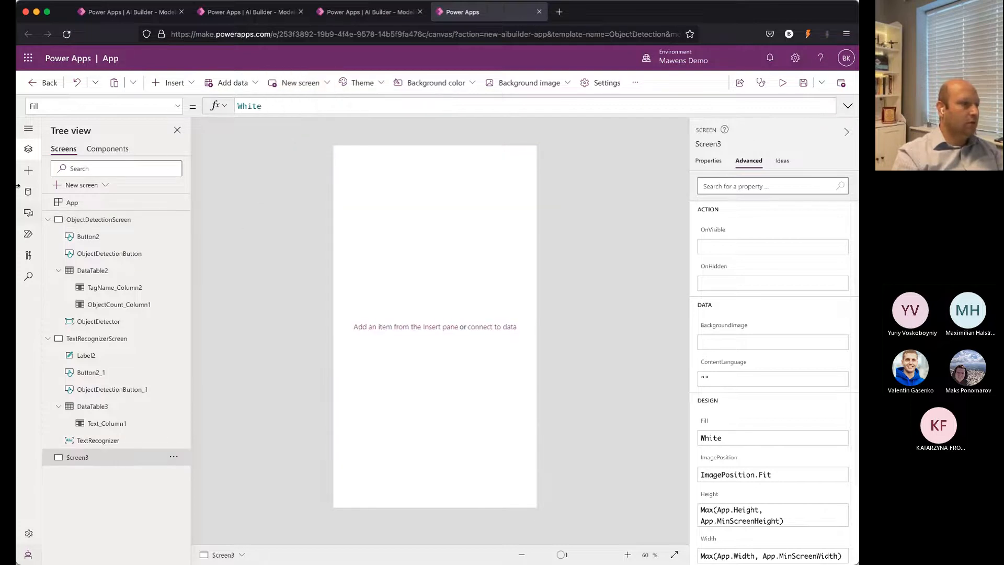
{"action": "left_click", "coordinate": [29, 170]}
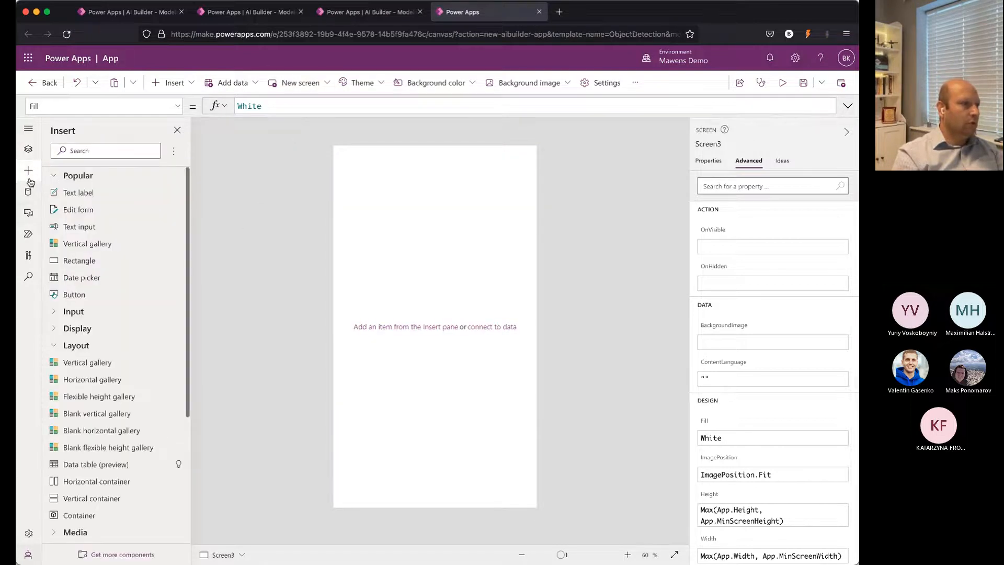
Step: Add an object detector to the blank screen, connect it to model Object Detection 19/05/2022, 08:06:38, and enlarge it to about 410 by 585
{"action": "scroll", "coordinate": [89, 391], "scroll_direction": "down", "scroll_amount": 5}
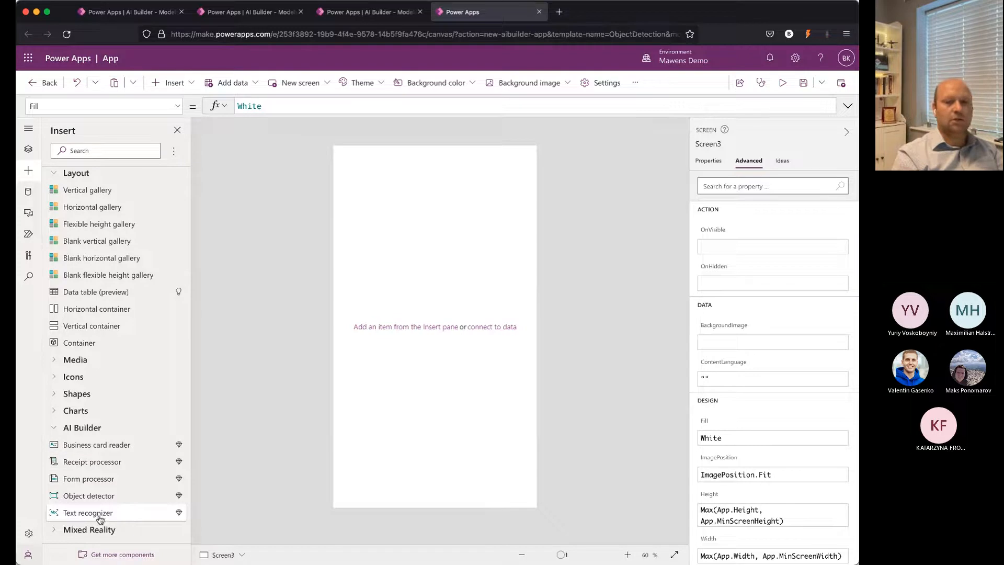
{"action": "left_click_drag", "start_coordinate": [82, 500], "coordinate": [381, 293]}
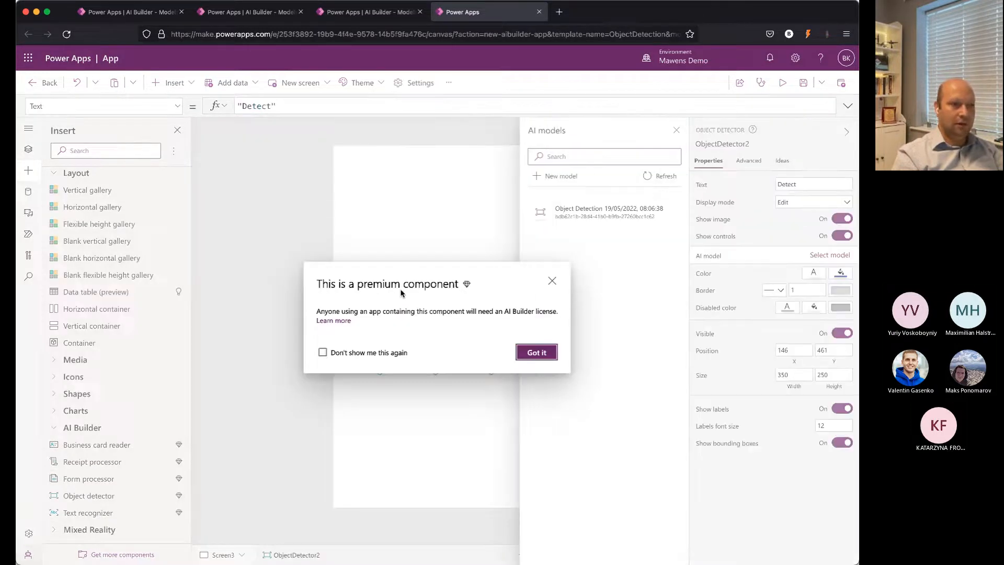
{"action": "left_click", "coordinate": [531, 354]}
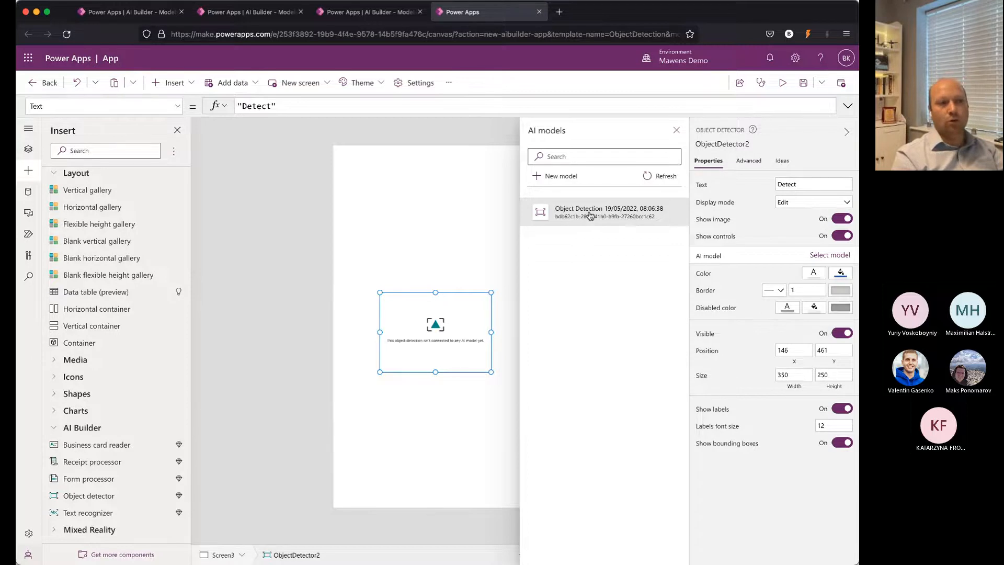
{"action": "left_click", "coordinate": [605, 216]}
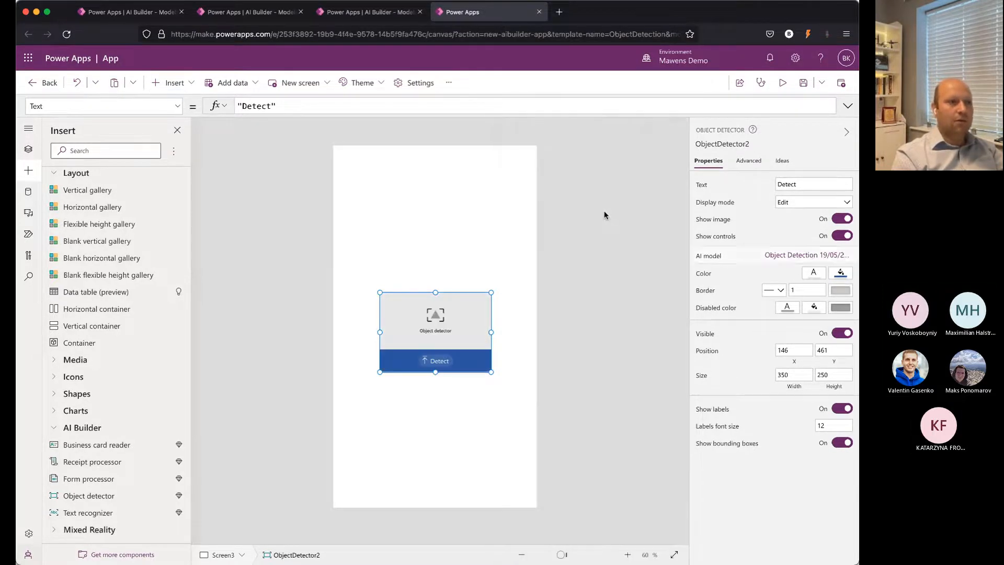
{"action": "left_click_drag", "start_coordinate": [491, 293], "coordinate": [513, 186]}
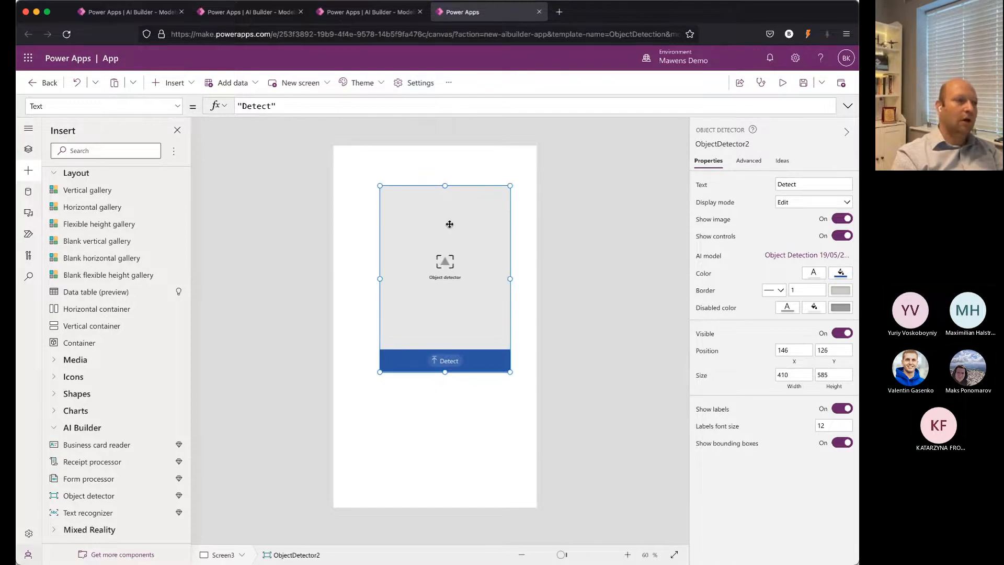
Step: Preview the app from ObjectDetectionScreen and run object detection on the image of three tea tins on a white shelf
{"action": "scroll", "coordinate": [123, 222], "scroll_direction": "up", "scroll_amount": 3}
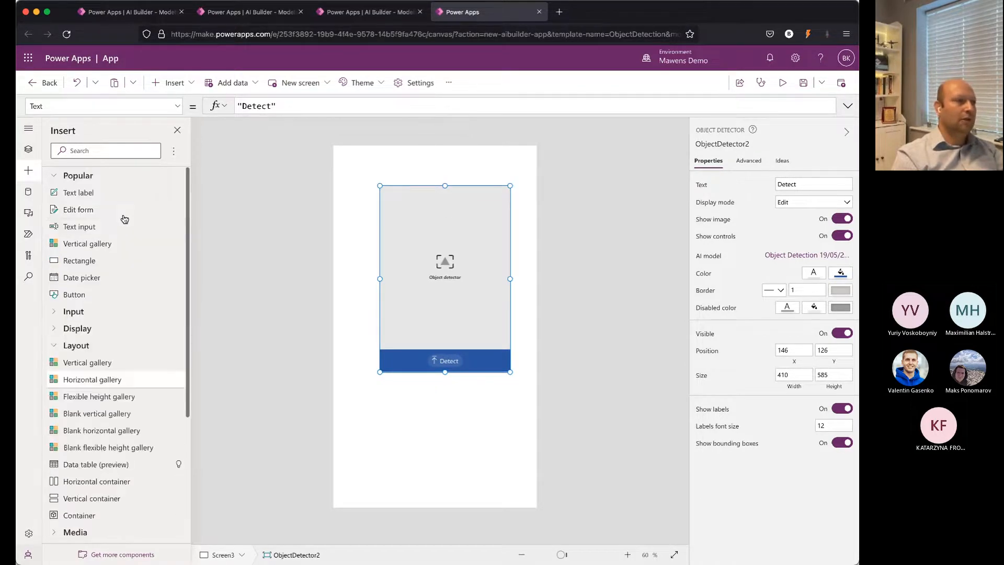
{"action": "left_click", "coordinate": [28, 149]}
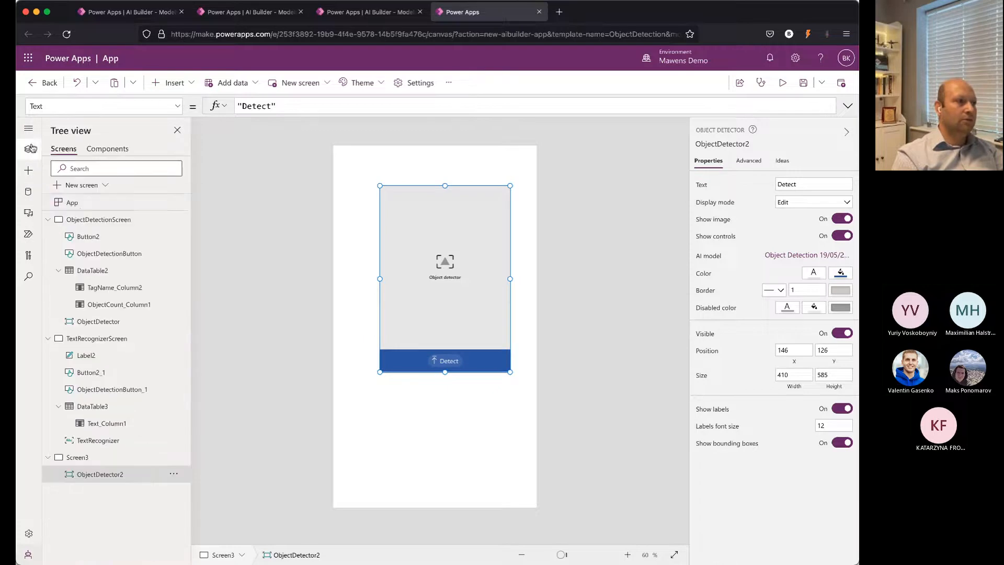
{"action": "left_click", "coordinate": [93, 217]}
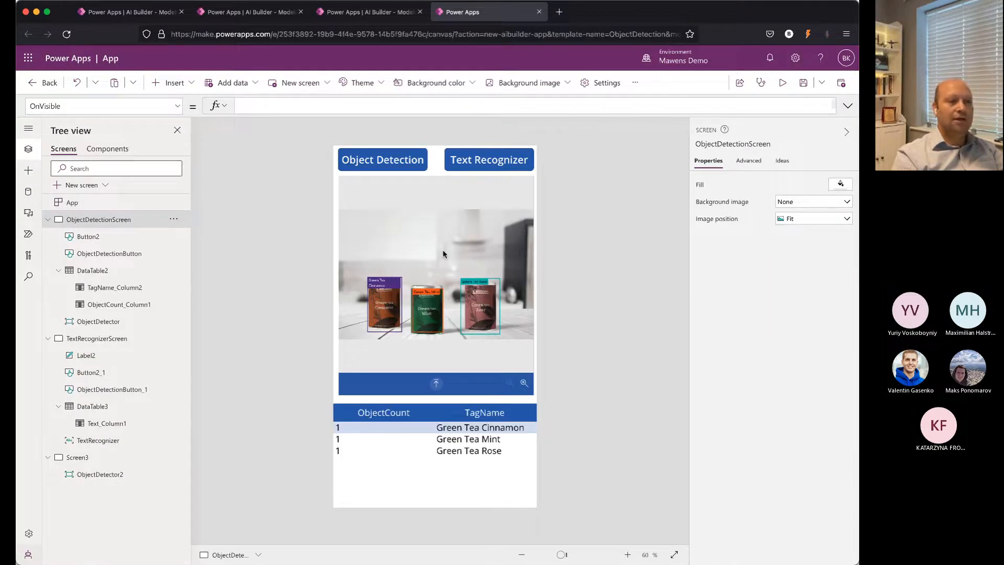
{"action": "left_click", "coordinate": [782, 83]}
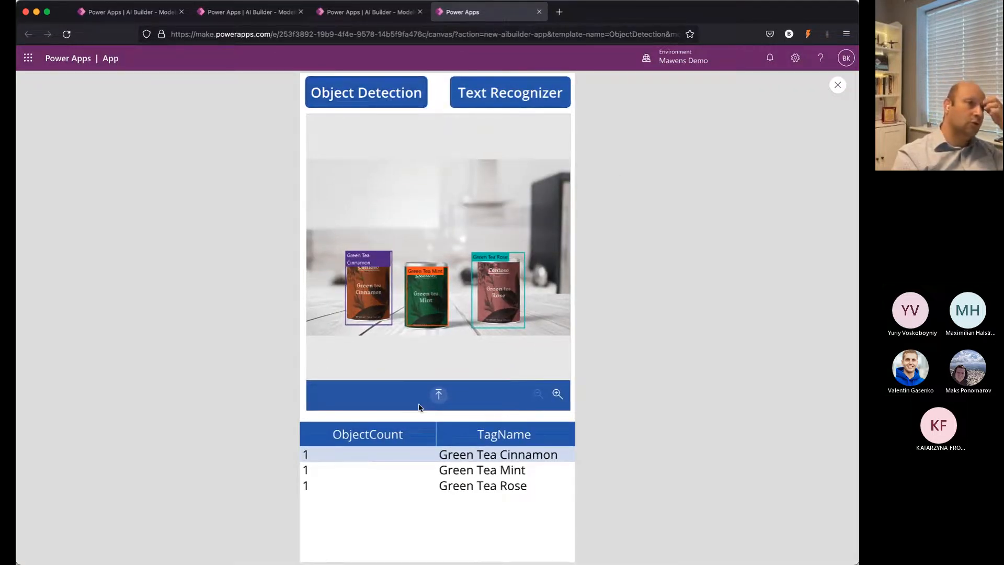
{"action": "left_click", "coordinate": [439, 397]}
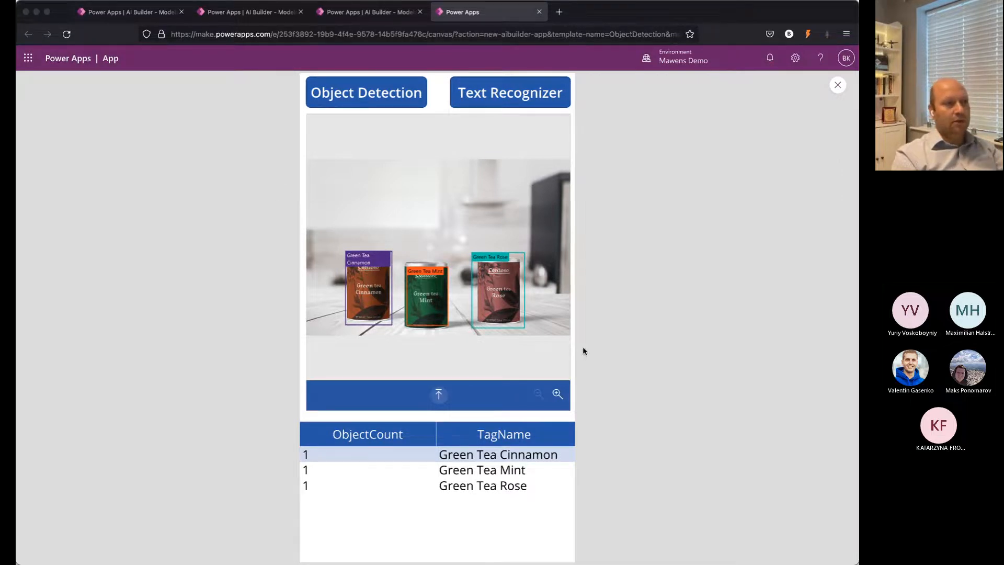
{"action": "left_click", "coordinate": [850, 404]}
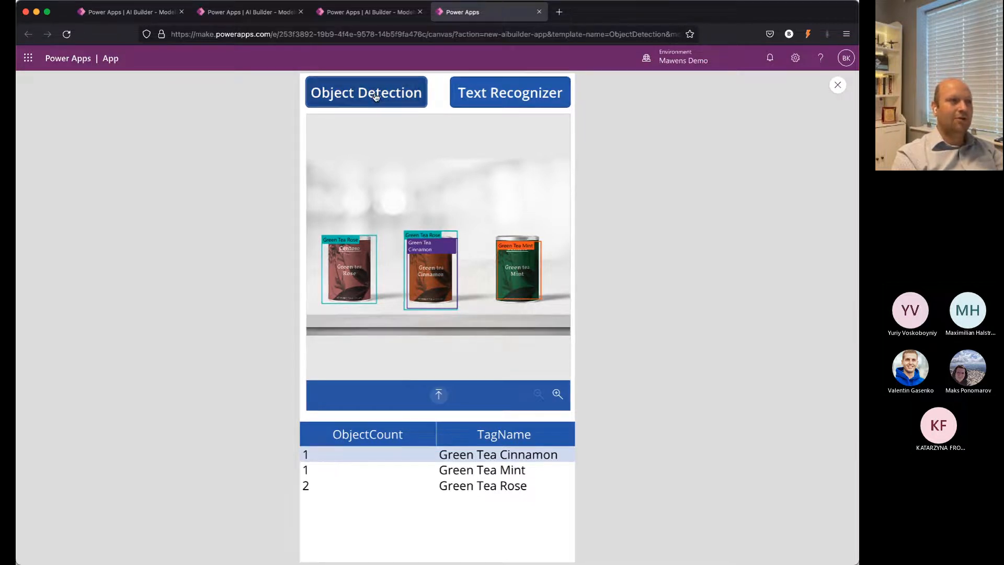
Step: Run object detection on the image of three tins on dark wooden planks, and zoom in and out on the result
{"action": "left_click", "coordinate": [441, 406]}
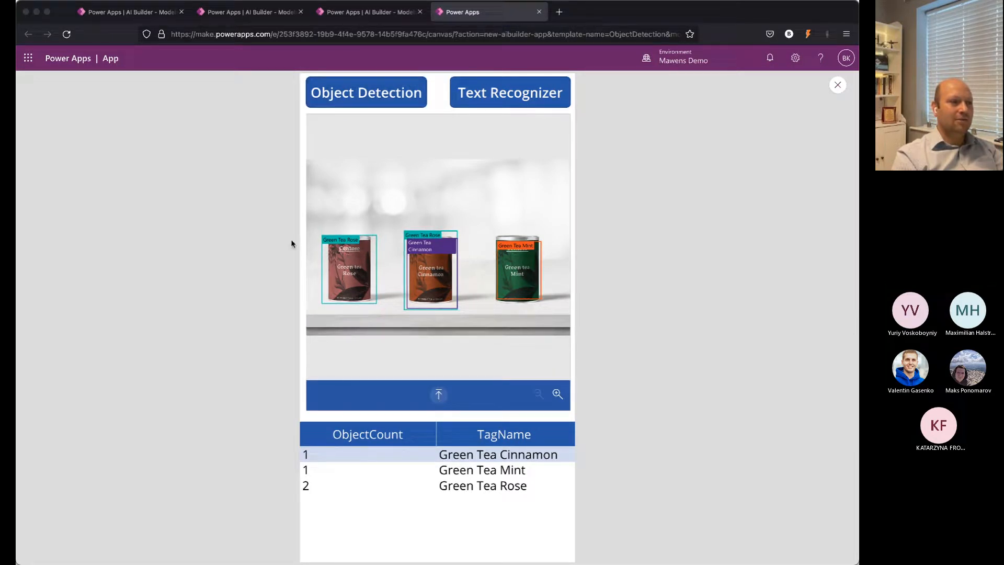
{"action": "double_click", "coordinate": [293, 255]}
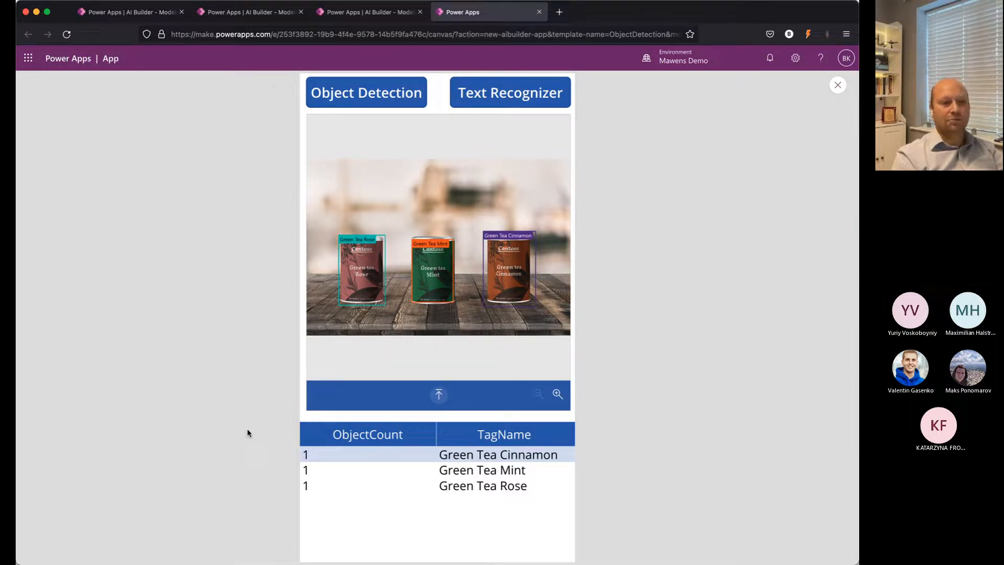
{"action": "left_click", "coordinate": [558, 394]}
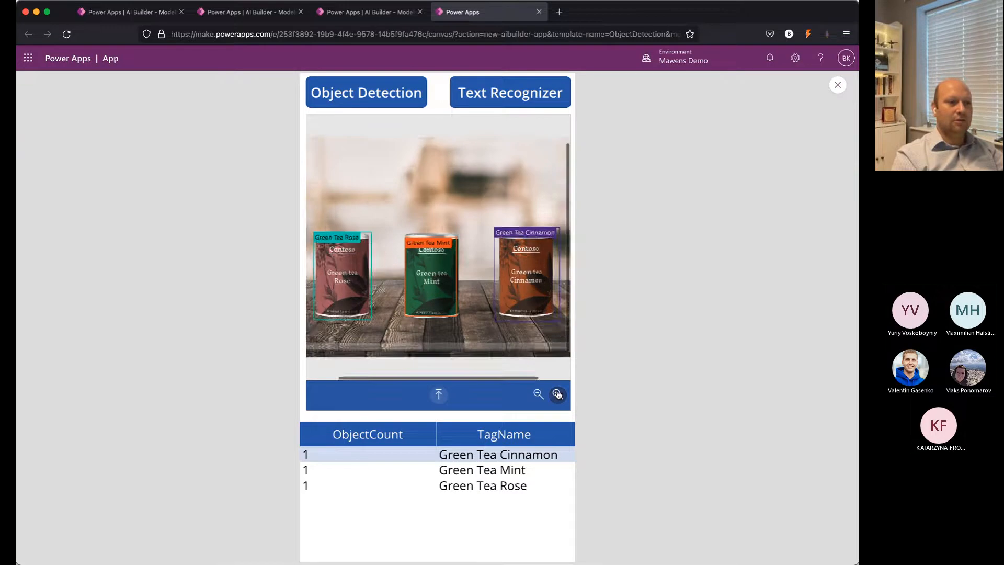
{"action": "left_click", "coordinate": [557, 393]}
{"action": "left_click", "coordinate": [539, 393]}
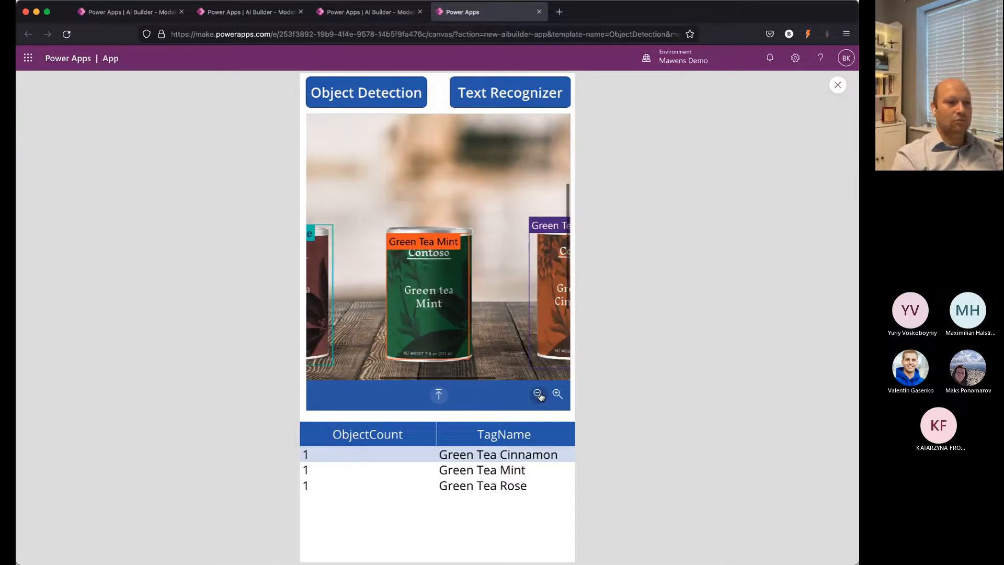
{"action": "left_click", "coordinate": [538, 394]}
{"action": "left_click", "coordinate": [538, 393]}
{"action": "left_click", "coordinate": [539, 394]}
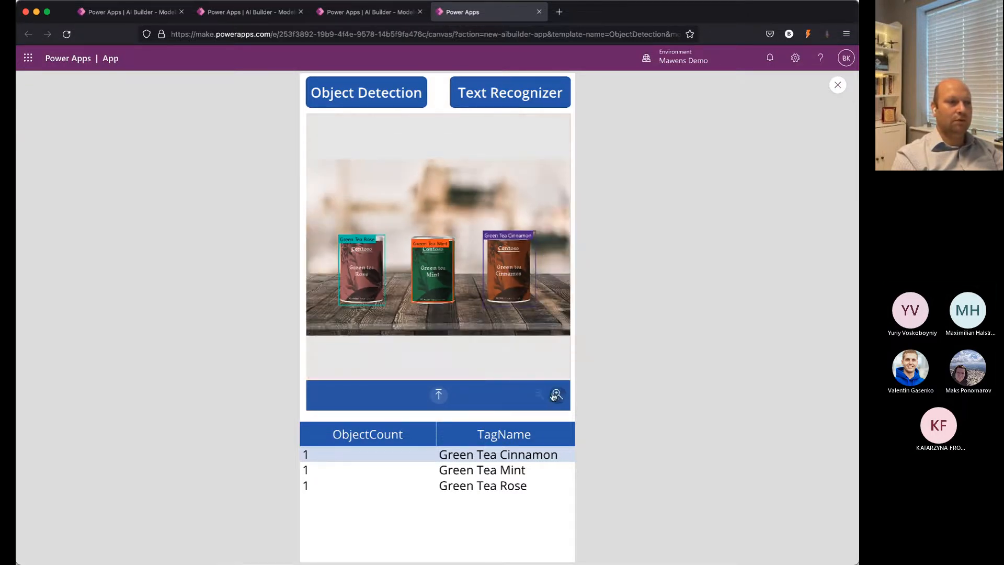
{"action": "left_click", "coordinate": [538, 394]}
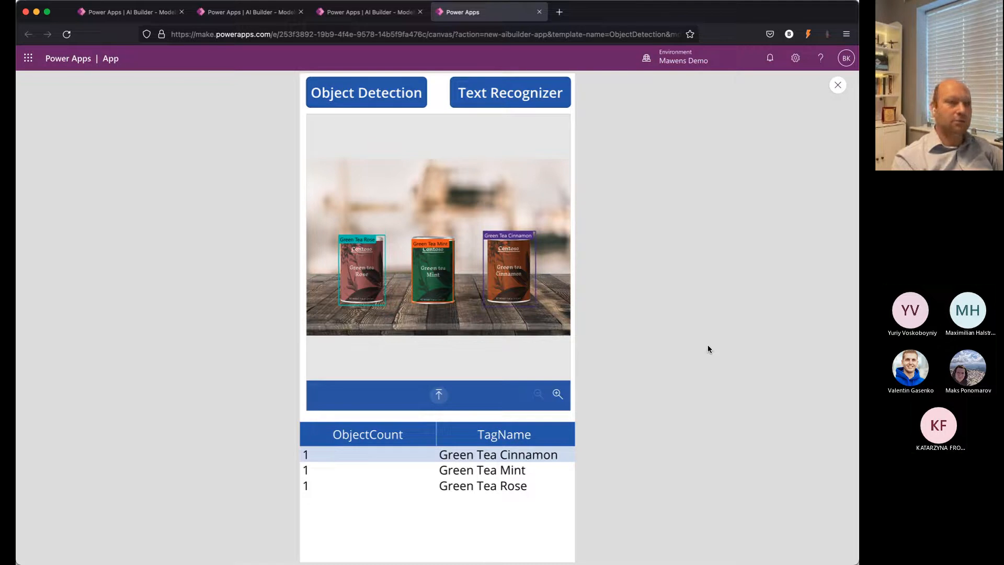
Step: Run object detection on the image of a single tin between a rose vase and a mug, and select the Green Tea Rose row
{"action": "left_click", "coordinate": [434, 395]}
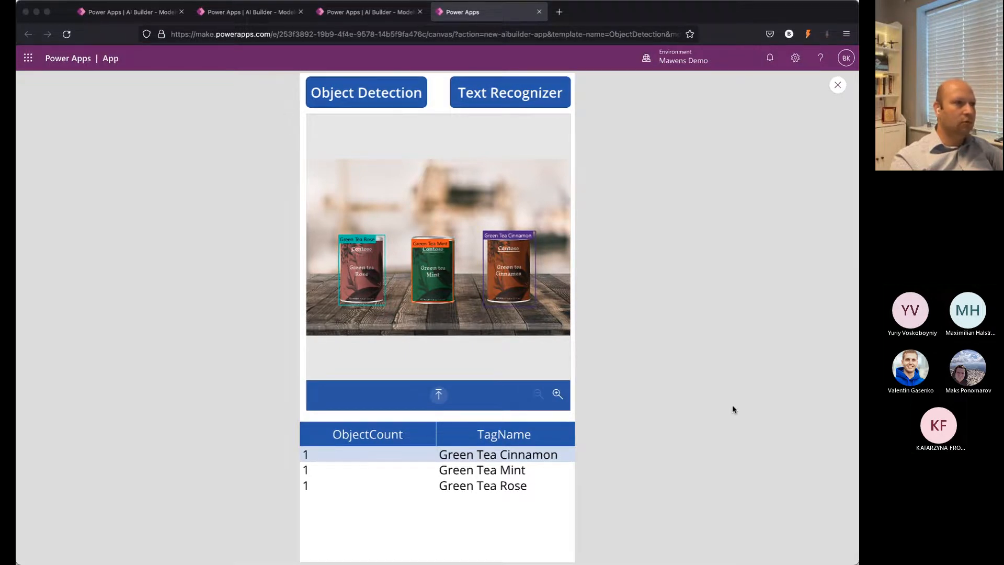
{"action": "left_click", "coordinate": [849, 400]}
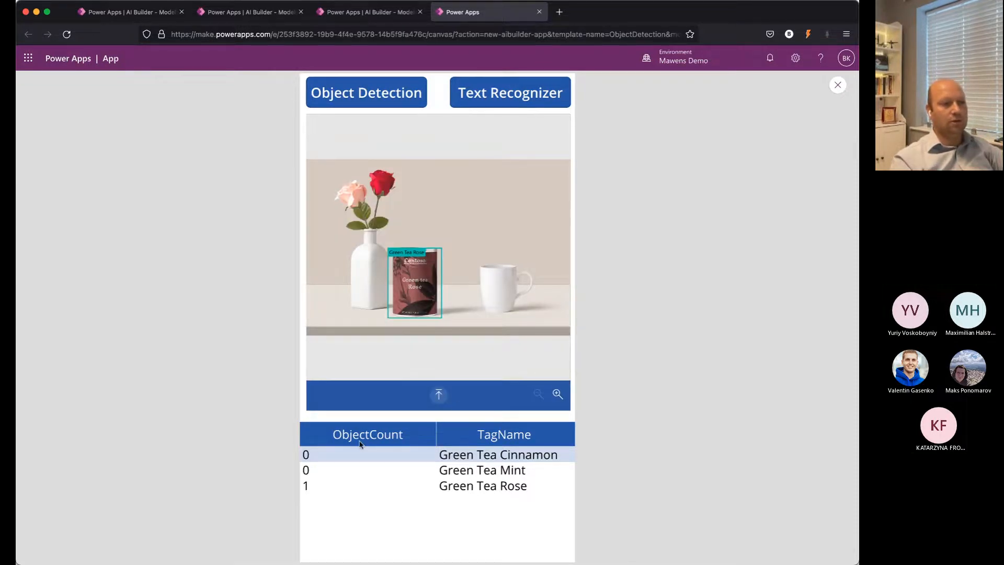
{"action": "left_click", "coordinate": [357, 486]}
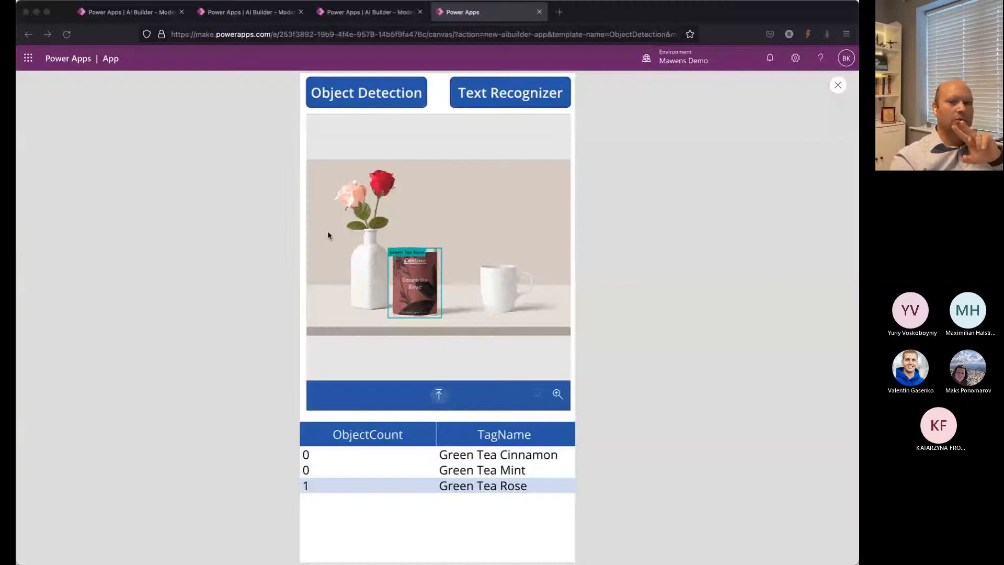
{"action": "left_click", "coordinate": [206, 187]}
{"action": "left_click", "coordinate": [350, 11]}
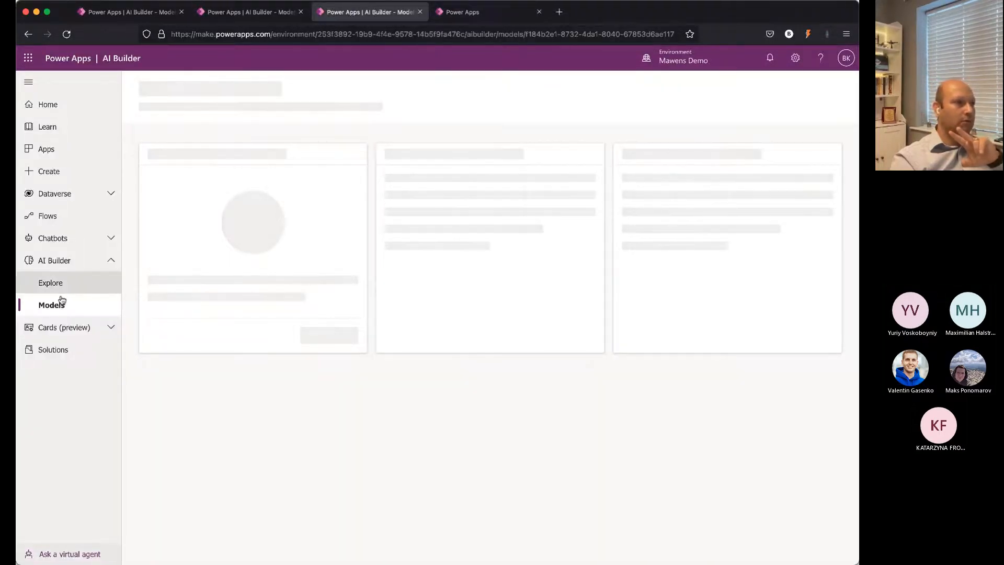
{"action": "left_click", "coordinate": [448, 12]}
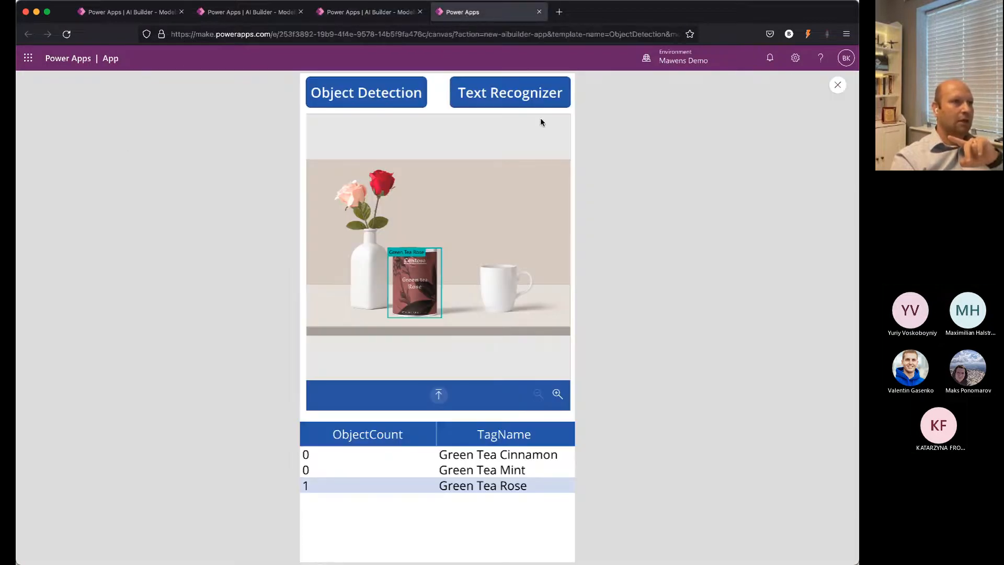
Step: Close the app preview and move the object detector on Screen3 to about X 21, Y 6
{"action": "left_click", "coordinate": [837, 85]}
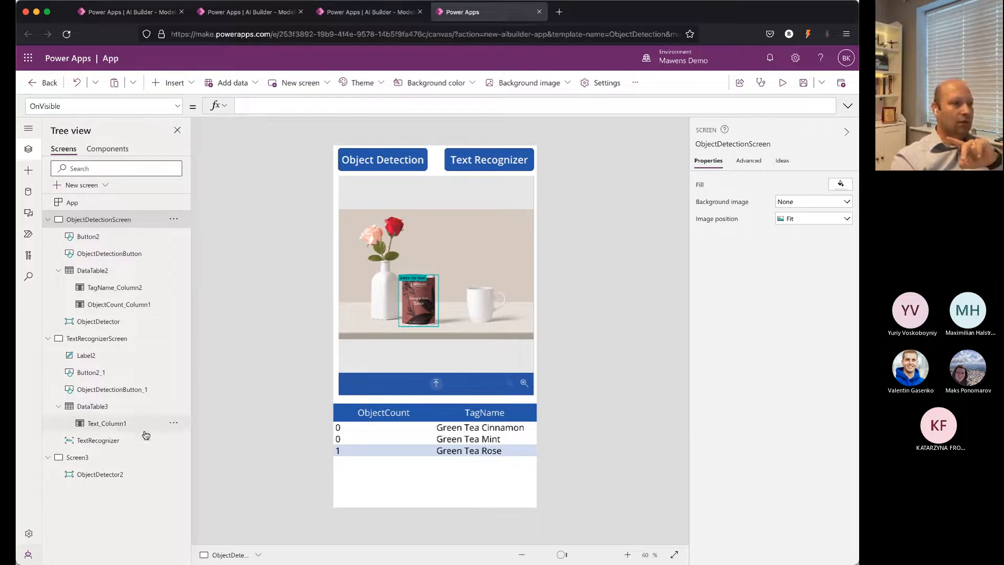
{"action": "left_click", "coordinate": [90, 474]}
{"action": "left_click_drag", "start_coordinate": [478, 321], "coordinate": [436, 281]}
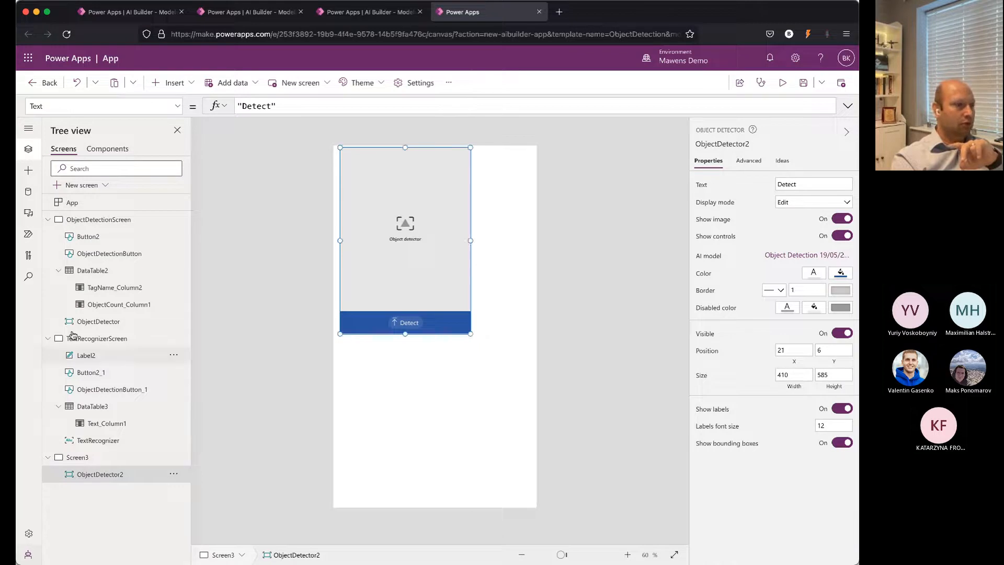
Step: Add an AI Builder text recognizer to Screen3, accept the premium component notice, and place it at about X 249, Y 474
{"action": "left_click", "coordinate": [29, 170]}
{"action": "scroll", "coordinate": [99, 356], "scroll_direction": "down", "scroll_amount": 3}
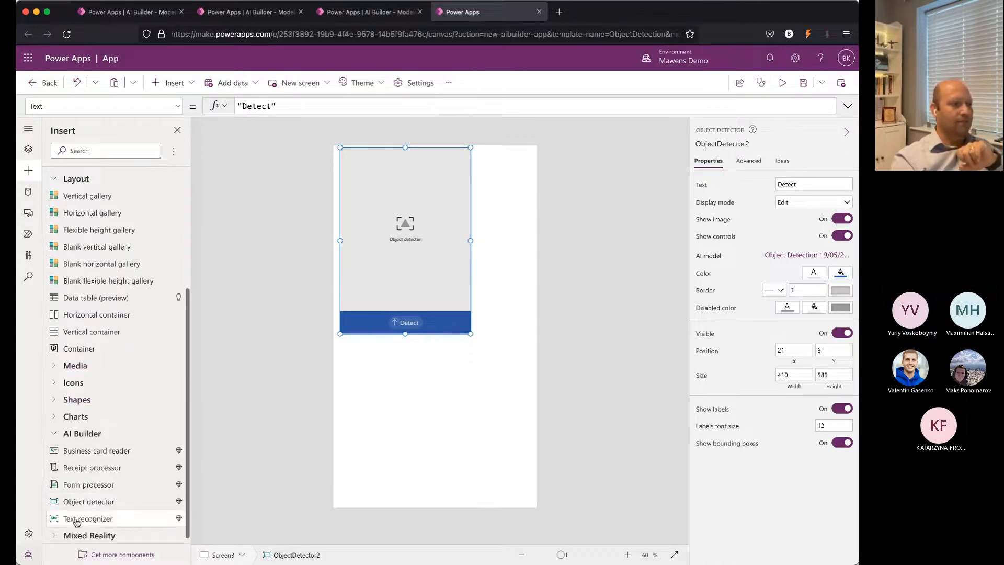
{"action": "left_click_drag", "start_coordinate": [77, 517], "coordinate": [384, 432]}
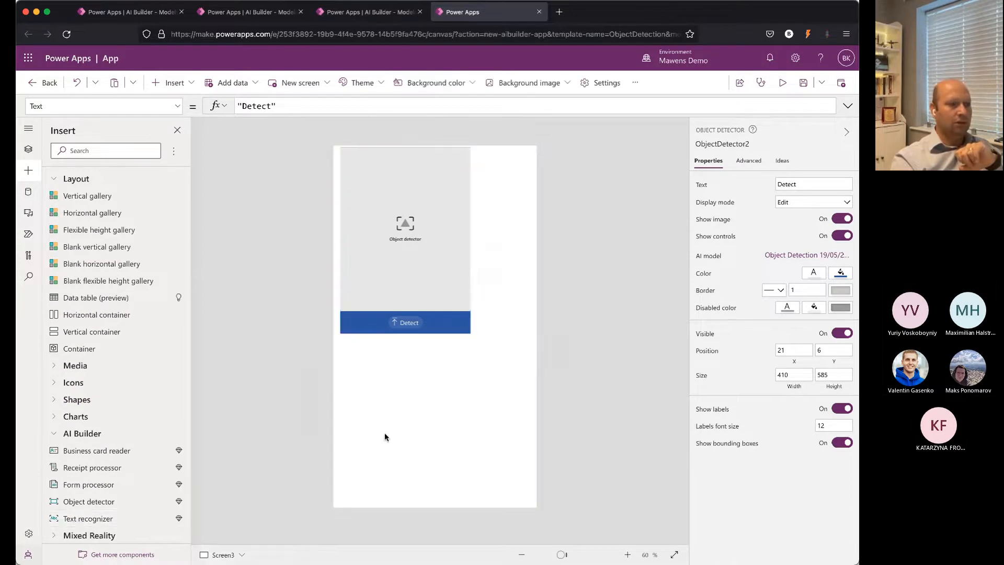
{"action": "left_click", "coordinate": [544, 352]}
{"action": "left_click_drag", "start_coordinate": [465, 385], "coordinate": [495, 334]}
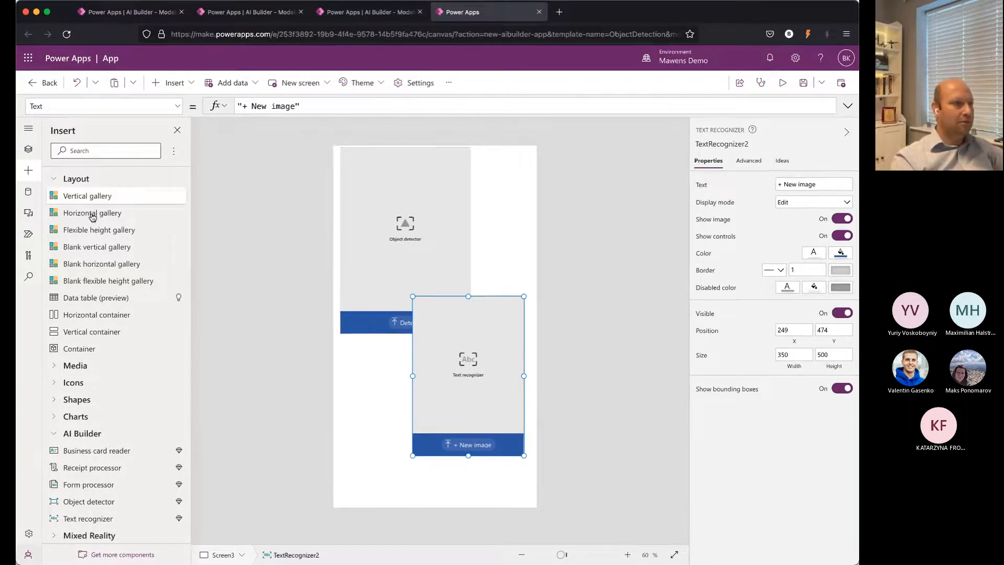
Step: Preview the app from ObjectDetectionScreen and switch to its text recognizer screen
{"action": "scroll", "coordinate": [97, 224], "scroll_direction": "up", "scroll_amount": 3}
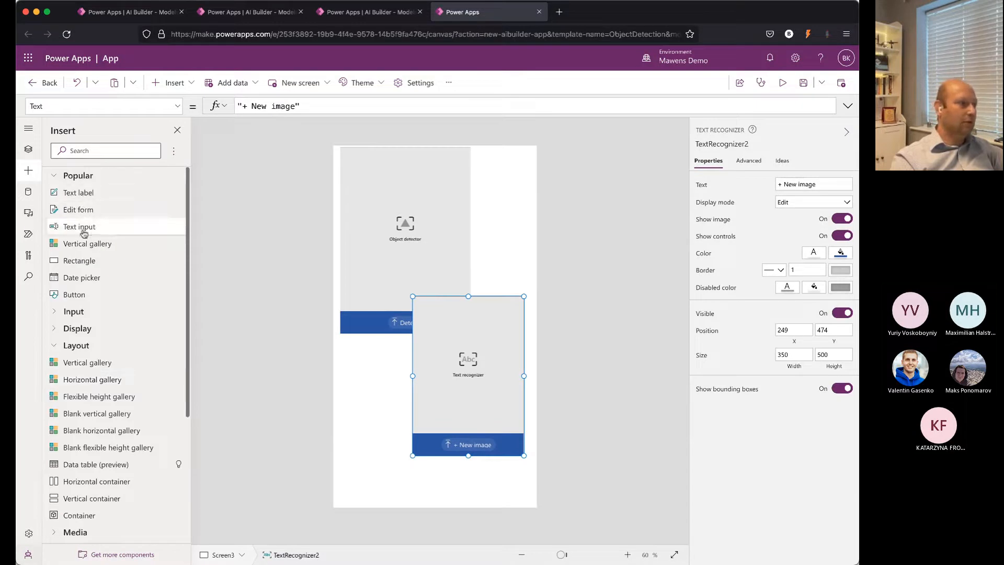
{"action": "left_click", "coordinate": [29, 152]}
{"action": "left_click", "coordinate": [86, 220]}
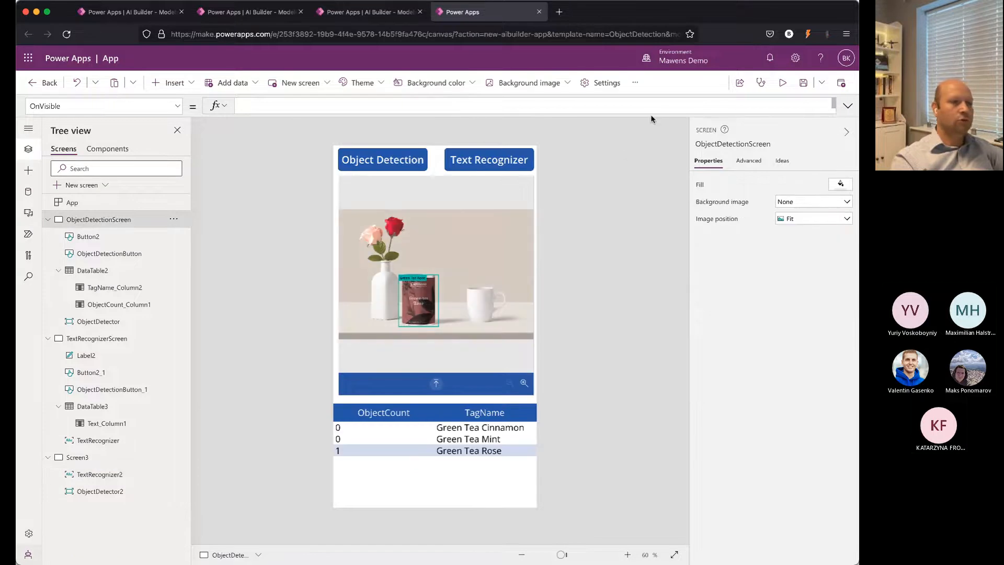
{"action": "left_click", "coordinate": [782, 83]}
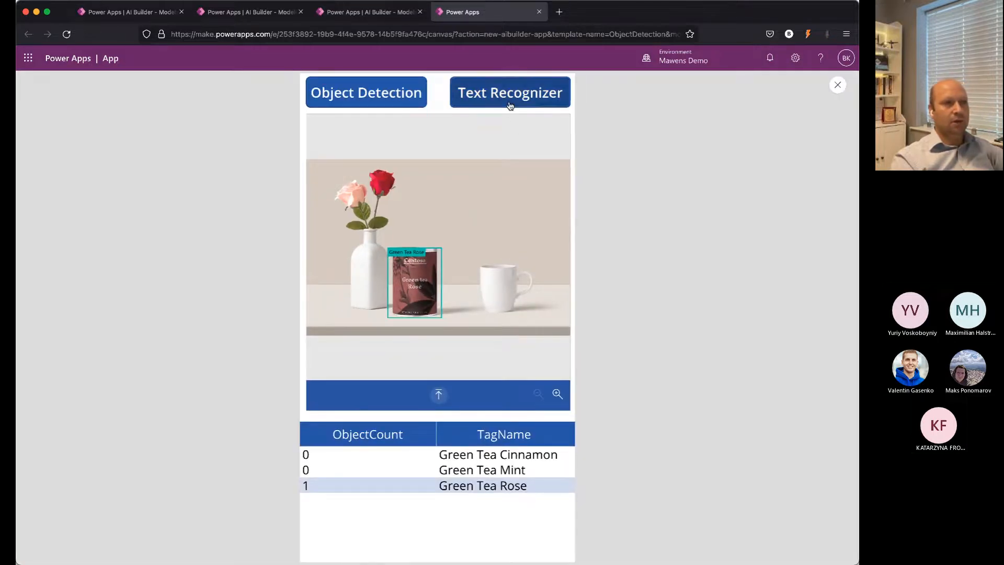
{"action": "left_click", "coordinate": [509, 104]}
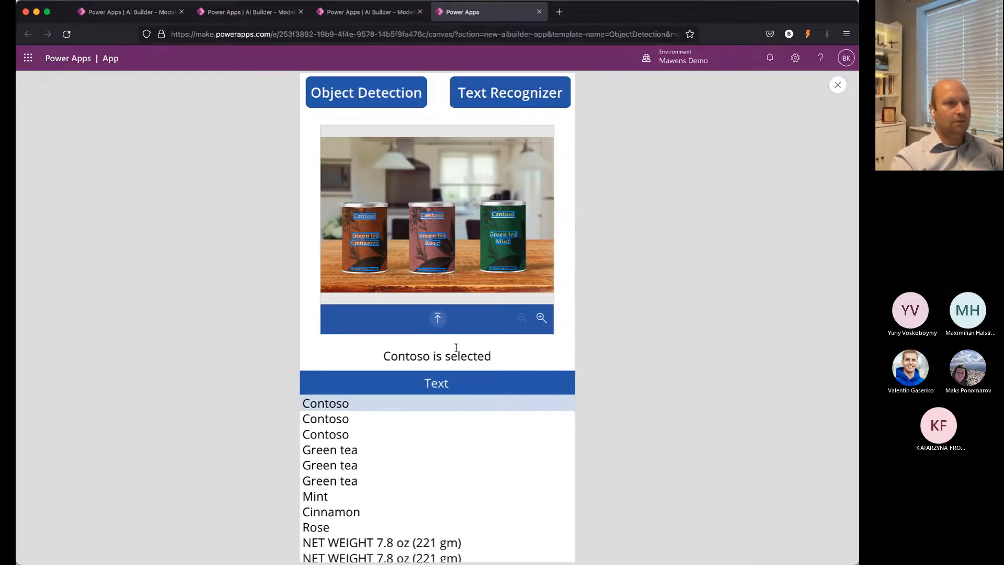
Step: Run text recognition on the image of three tins with a green plant behind them, and review the whole list of recognized text
{"action": "left_click", "coordinate": [439, 320]}
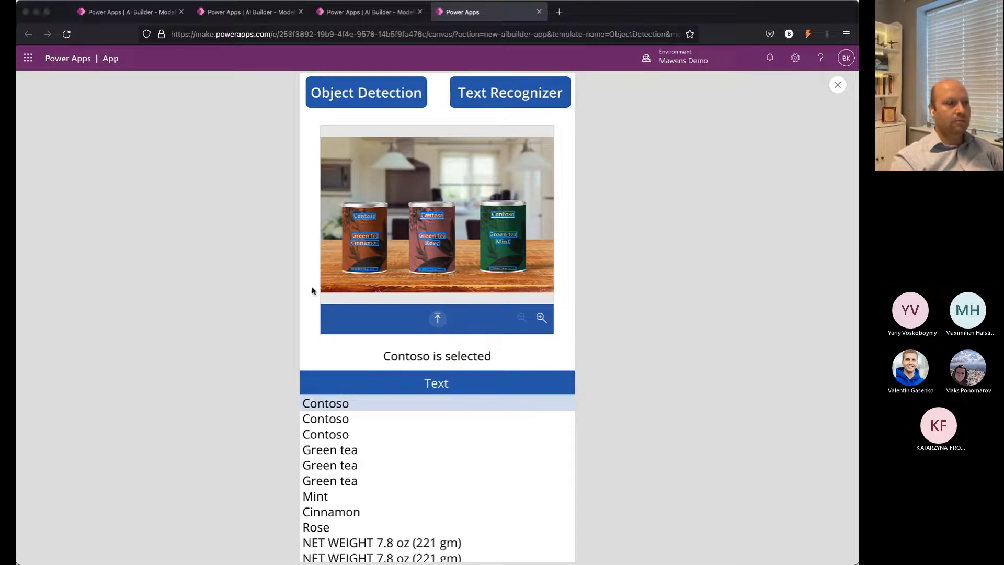
{"action": "double_click", "coordinate": [259, 149]}
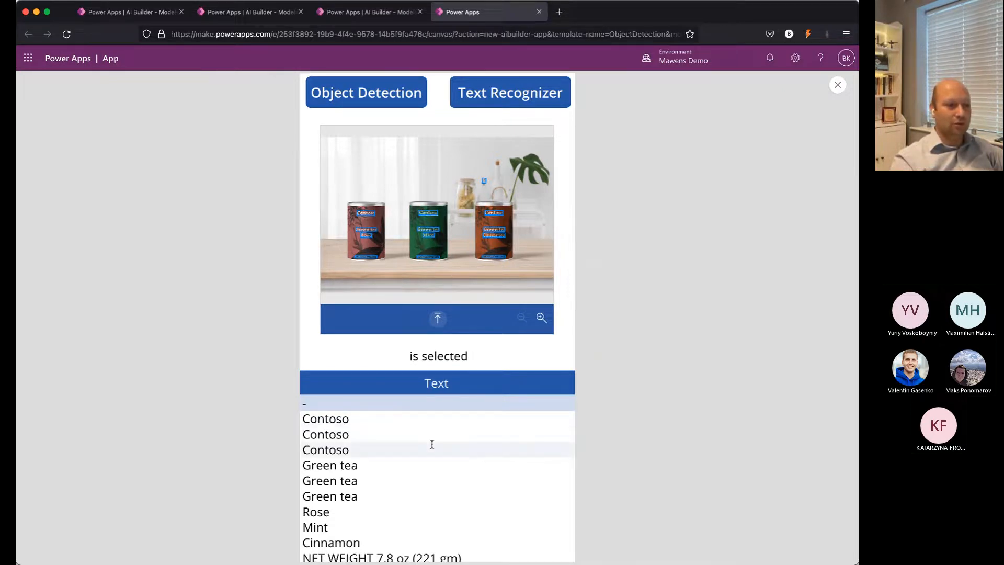
{"action": "scroll", "coordinate": [431, 445], "scroll_direction": "down", "scroll_amount": 2}
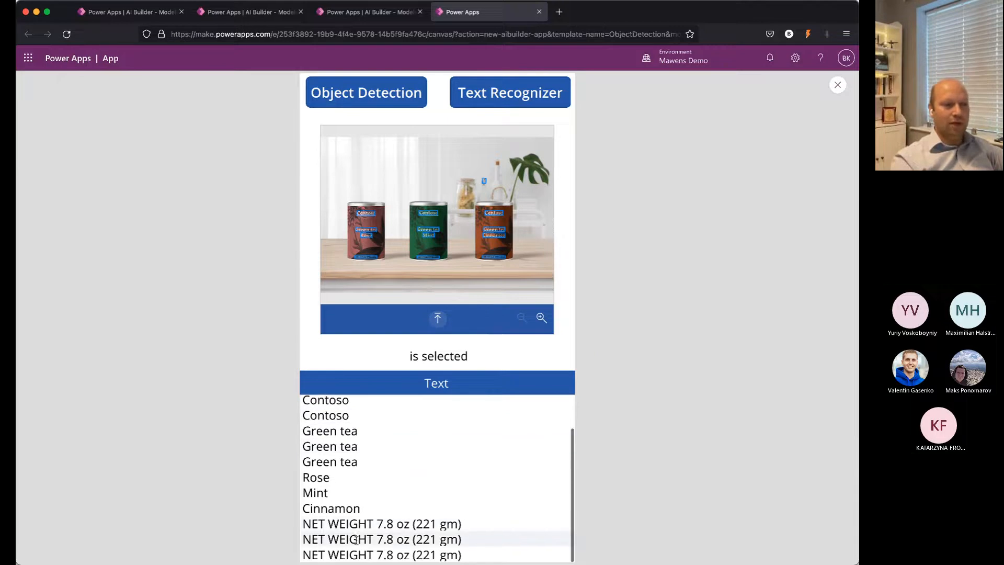
{"action": "scroll", "coordinate": [359, 540], "scroll_direction": "up", "scroll_amount": 2}
{"action": "scroll", "coordinate": [358, 539], "scroll_direction": "down", "scroll_amount": 2}
{"action": "scroll", "coordinate": [360, 539], "scroll_direction": "up", "scroll_amount": 2}
{"action": "scroll", "coordinate": [359, 538], "scroll_direction": "down", "scroll_amount": 2}
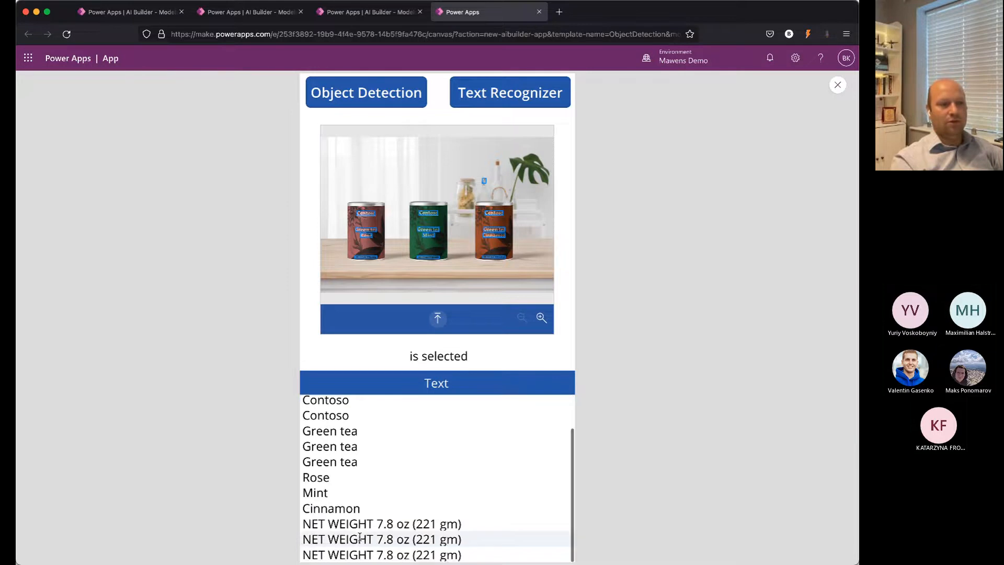
Step: Review the recognized text list again and select the net weight text on the green Mint tin in the image
{"action": "scroll", "coordinate": [360, 539], "scroll_direction": "up", "scroll_amount": 2}
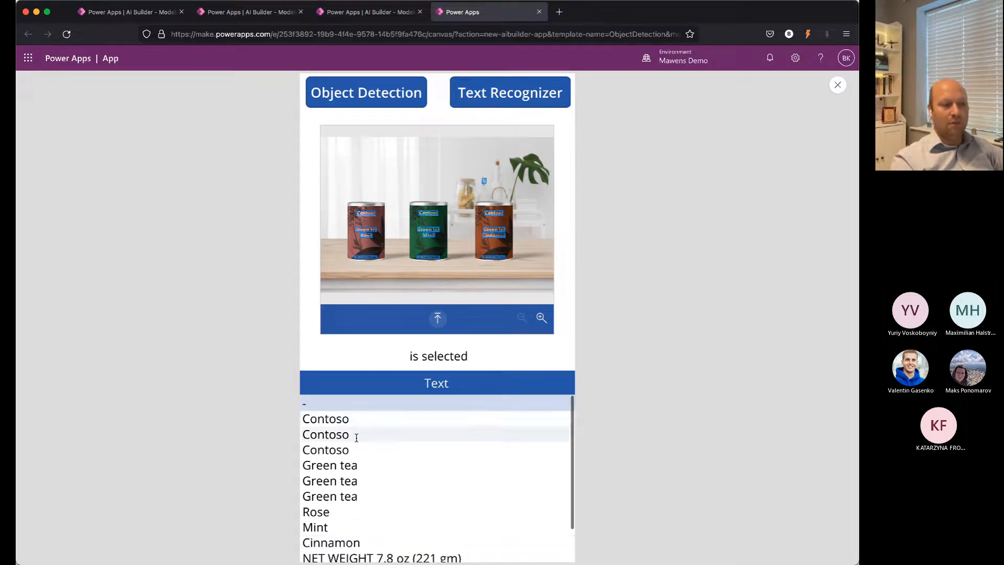
{"action": "scroll", "coordinate": [377, 501], "scroll_direction": "down", "scroll_amount": 2}
{"action": "scroll", "coordinate": [377, 511], "scroll_direction": "up", "scroll_amount": 2}
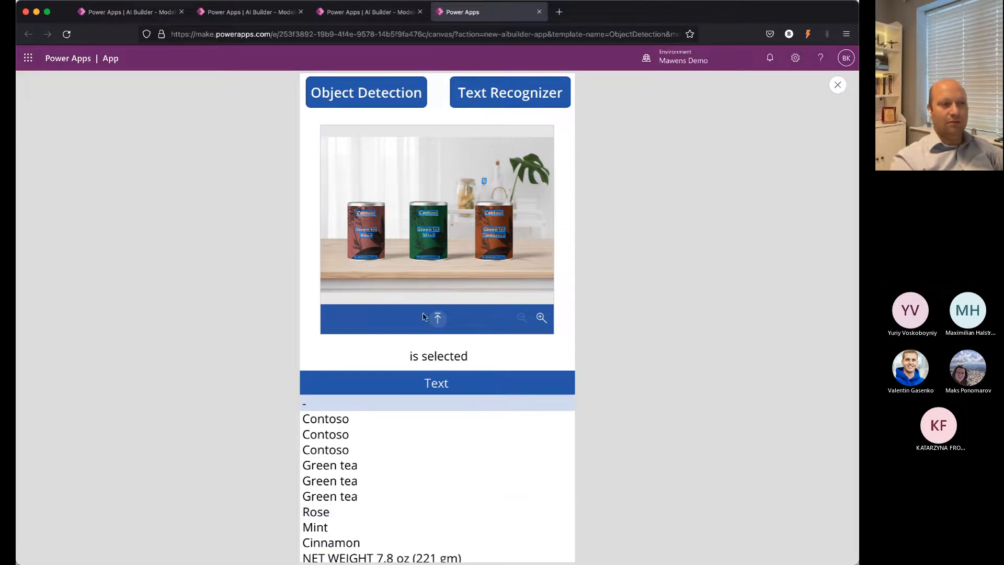
{"action": "left_click", "coordinate": [438, 261]}
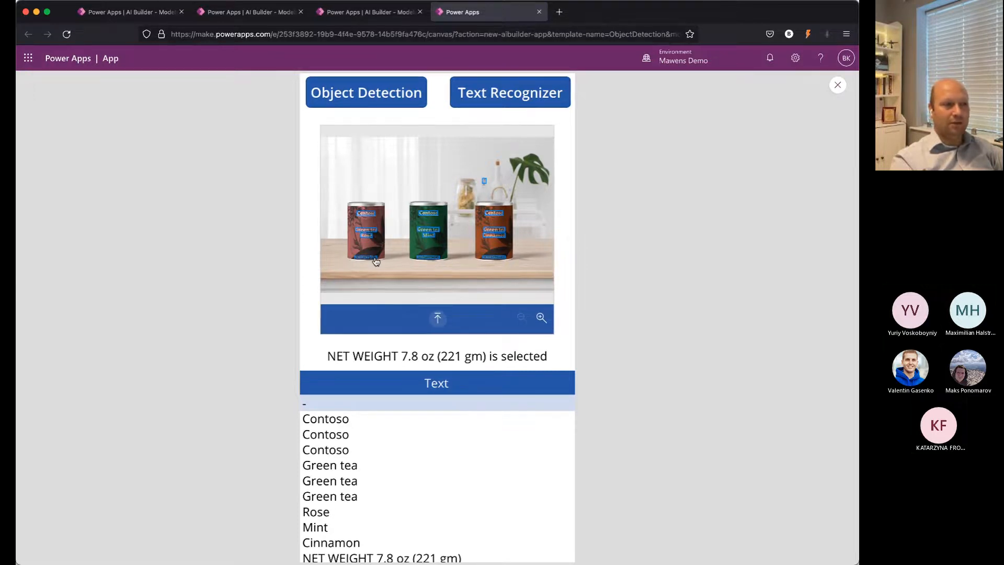
Step: Test the recognized labels on the orange Cinnamon tin, working up from the flavour name to Contoso
{"action": "left_click", "coordinate": [499, 240]}
{"action": "left_click", "coordinate": [499, 233]}
{"action": "left_click", "coordinate": [500, 218]}
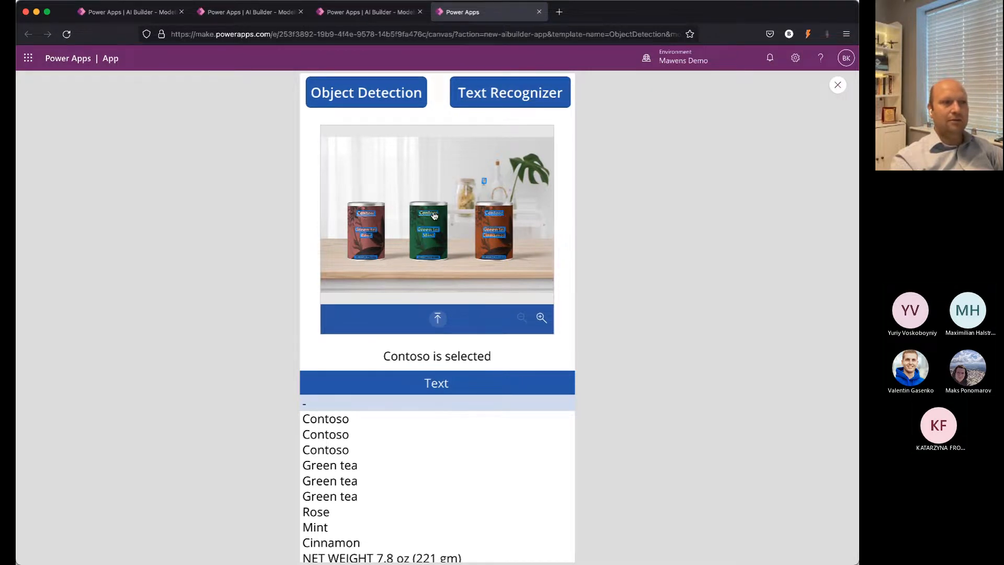
Step: Select the Green tea, Mint and net weight texts on the green tin in turn
{"action": "left_click", "coordinate": [429, 230]}
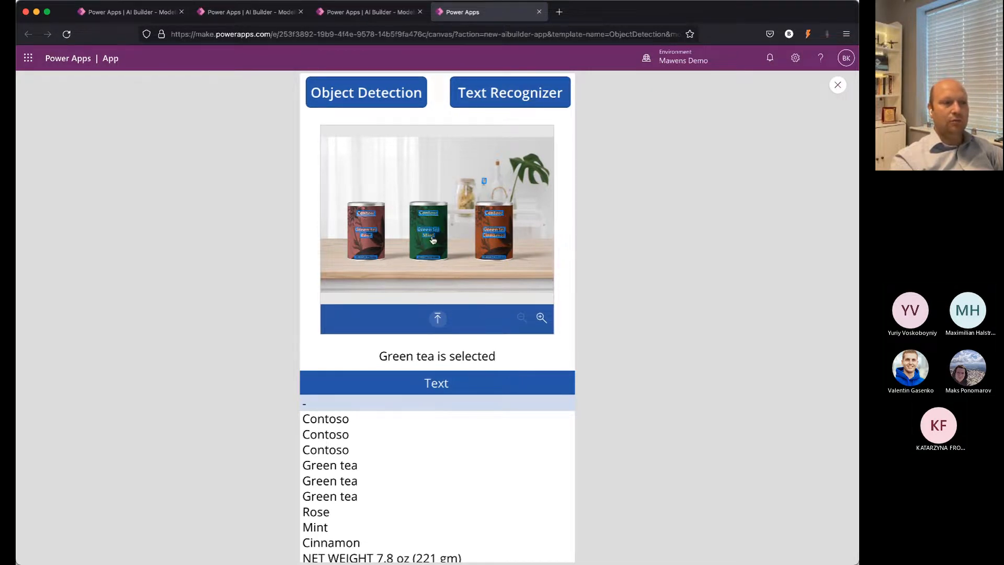
{"action": "left_click", "coordinate": [431, 236]}
{"action": "left_click", "coordinate": [429, 257]}
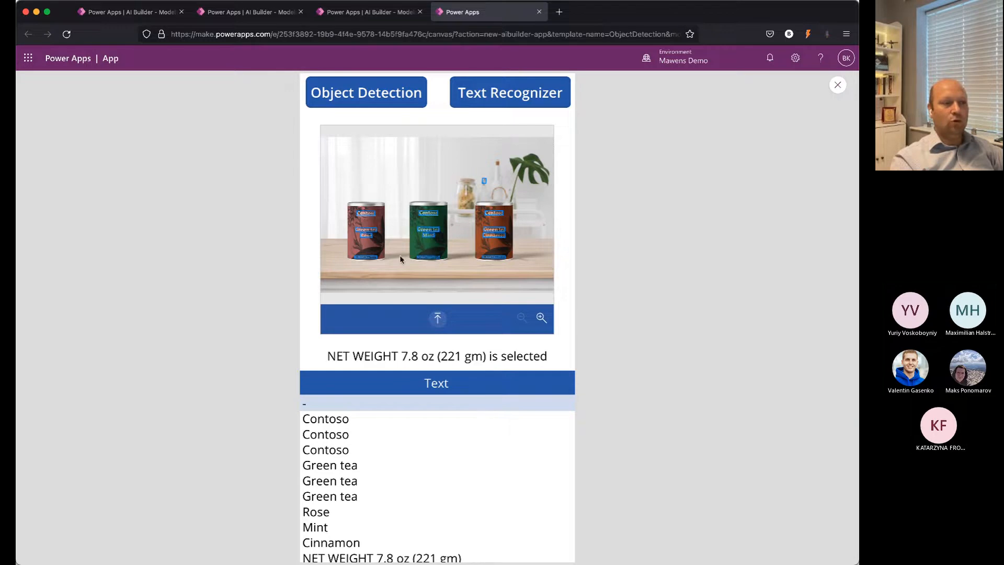
Step: Select the Rose, Green tea and Contoso texts on the red tin, then go back down to its net weight text
{"action": "left_click", "coordinate": [372, 238]}
{"action": "left_click", "coordinate": [367, 229]}
{"action": "left_click", "coordinate": [367, 214]}
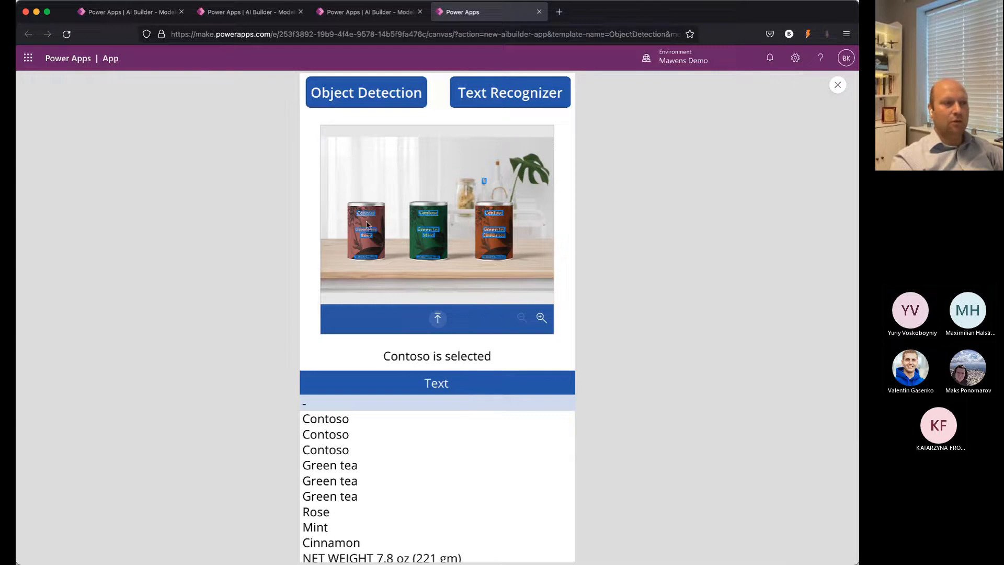
{"action": "left_click", "coordinate": [367, 230]}
{"action": "left_click", "coordinate": [366, 236]}
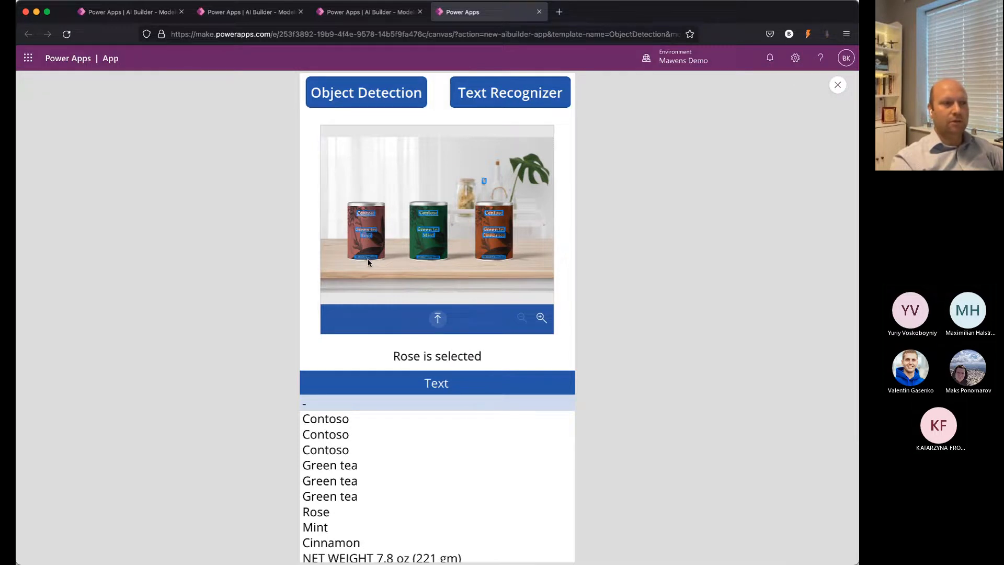
{"action": "left_click", "coordinate": [367, 256]}
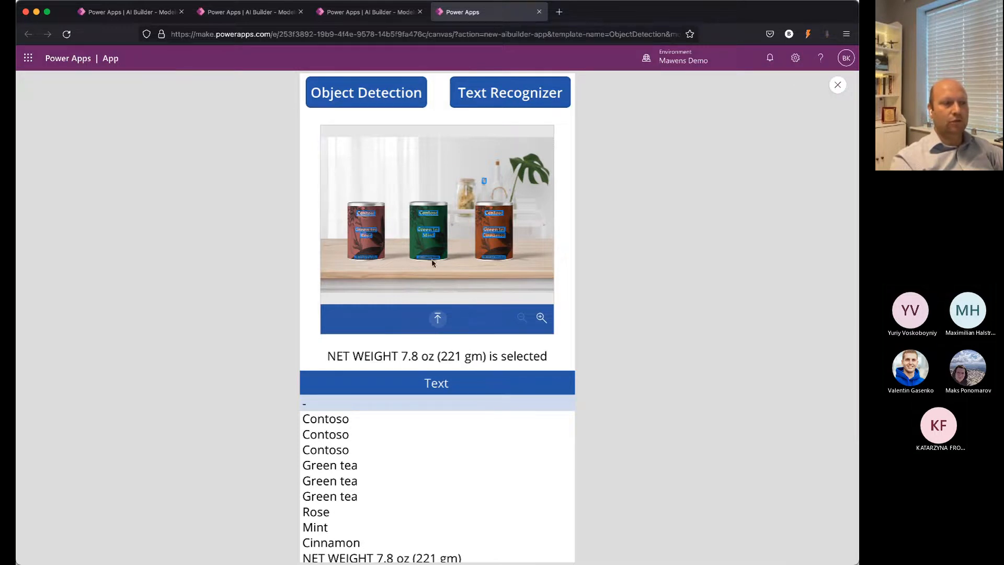
Step: Select the Cinnamon, Green tea and Contoso texts on the orange tin once more
{"action": "left_click", "coordinate": [497, 236]}
{"action": "left_click", "coordinate": [495, 230]}
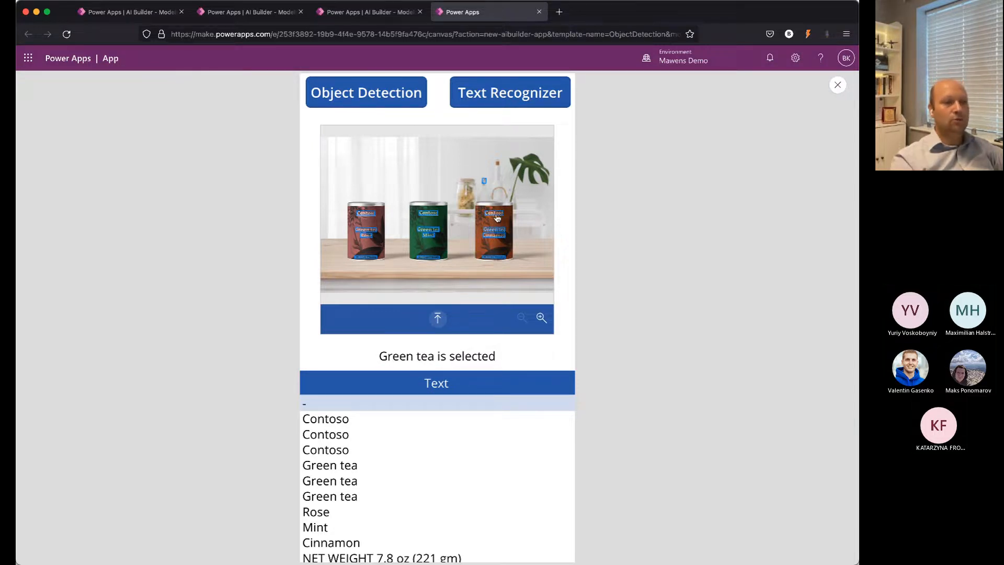
{"action": "left_click", "coordinate": [495, 214]}
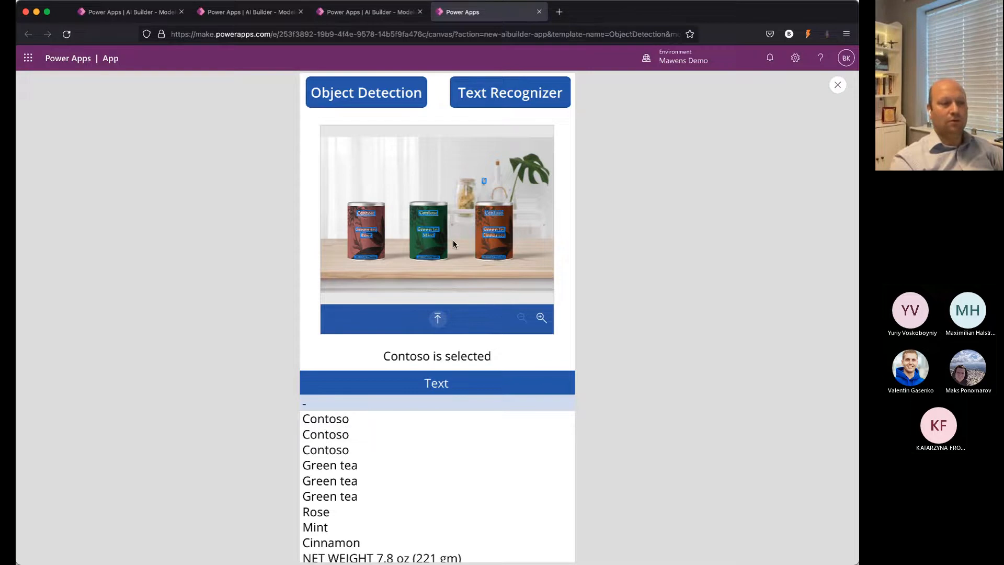
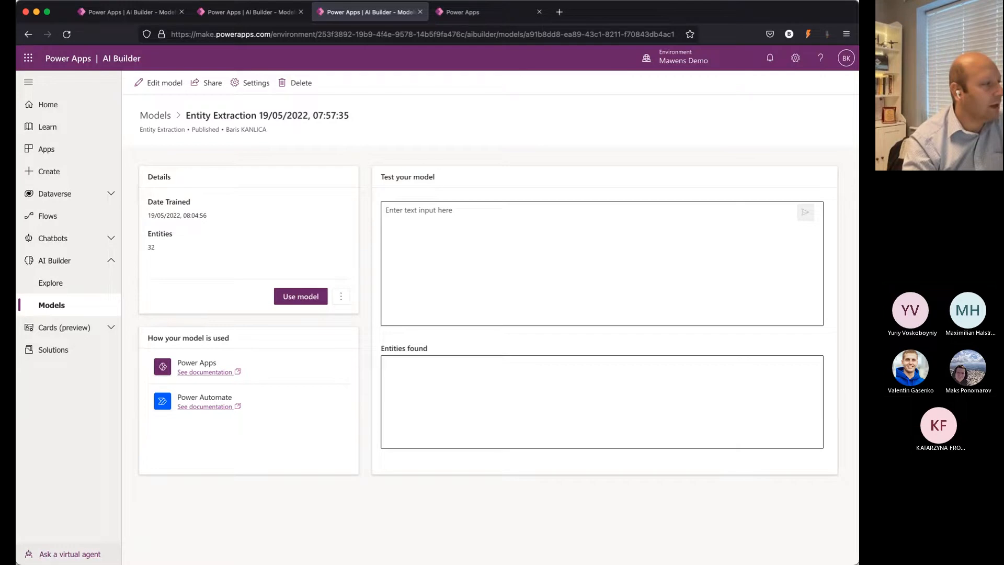
Step: Test the entity extraction model by pasting the booking enquiries sentence with a phone number and e-mail address and analyzing it
{"action": "left_click", "coordinate": [425, 230]}
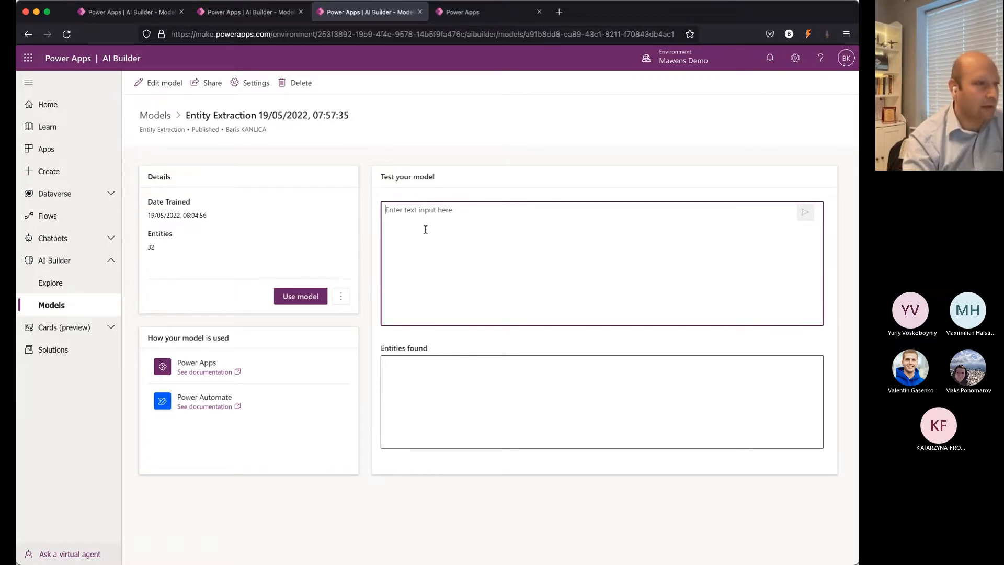
{"action": "key", "text": "super+v"}
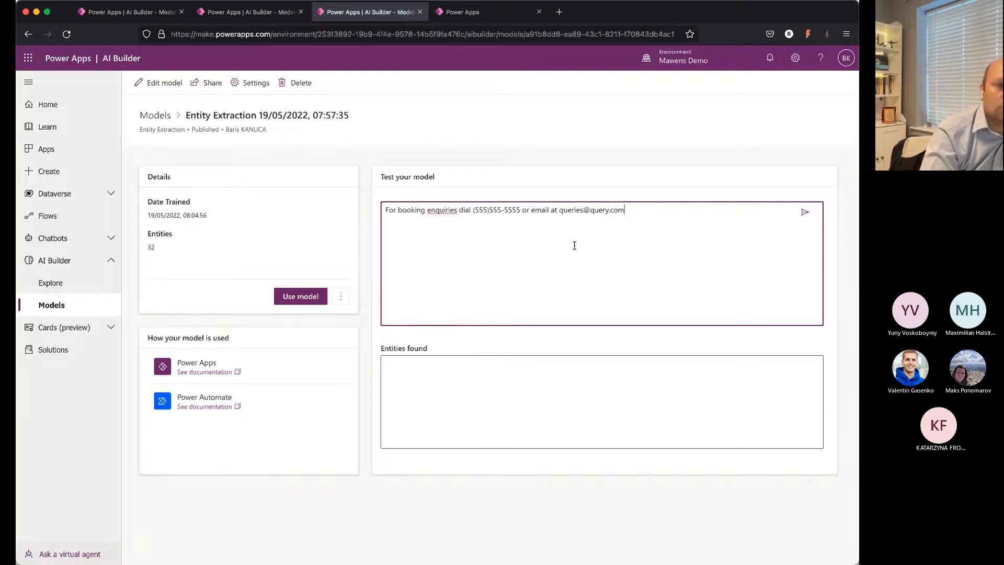
{"action": "left_click", "coordinate": [806, 213]}
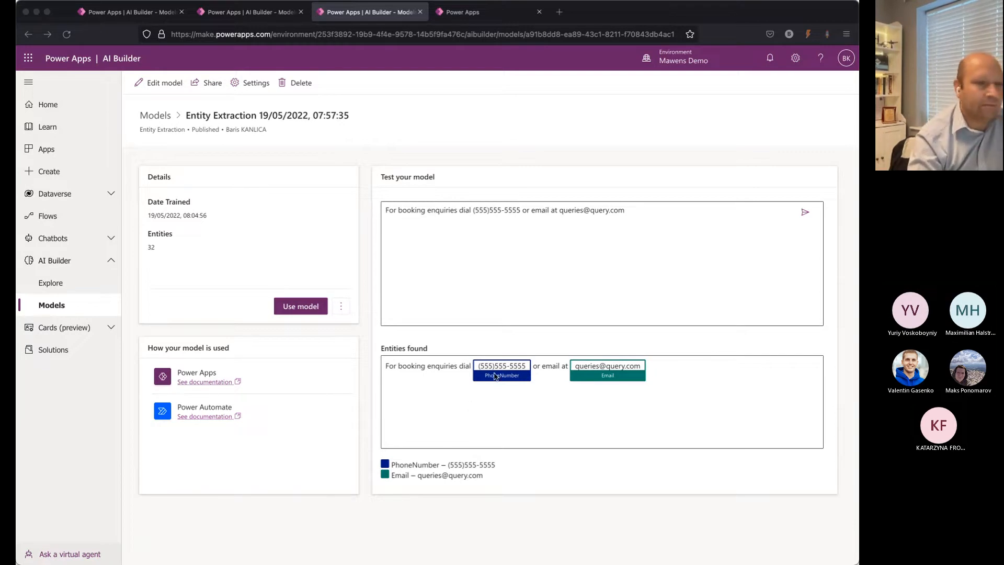
Step: Replace the test text with the South Rim review mentioning early November last year and a guide speaking English, French and Spanish, and analyze it
{"action": "left_click", "coordinate": [634, 231]}
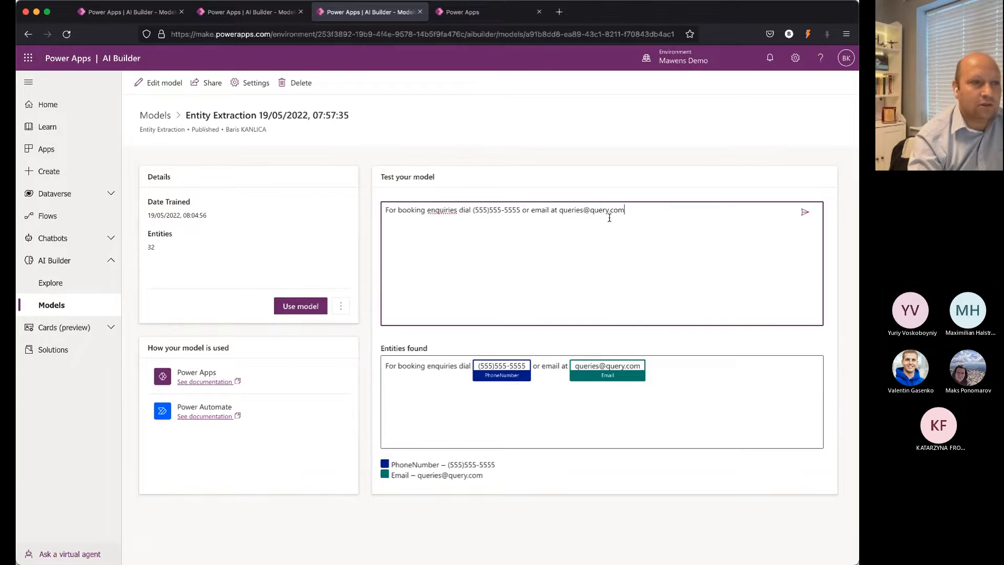
{"action": "triple_click", "coordinate": [410, 225]}
{"action": "key", "text": "BackSpace"}
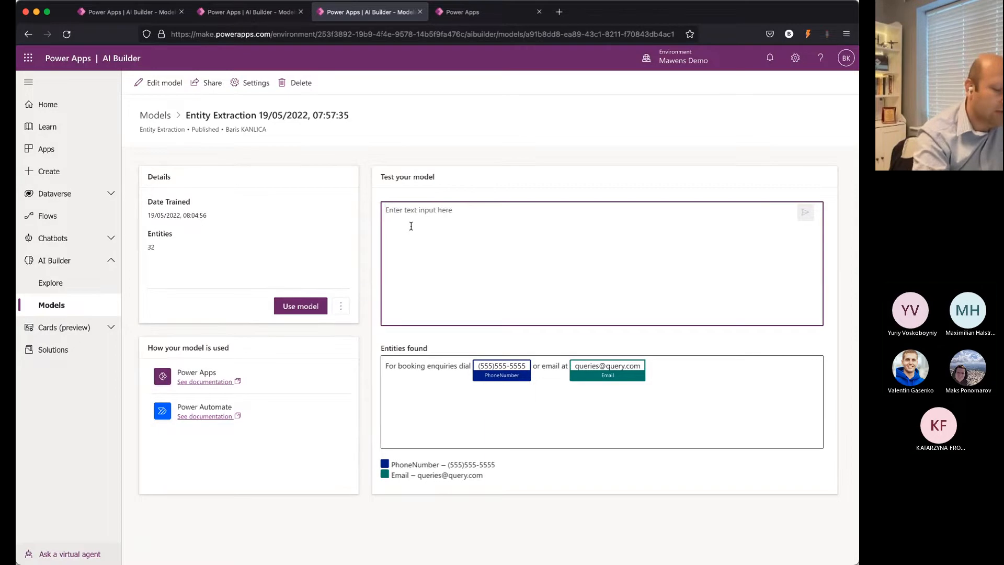
{"action": "type", "text": "We visited in early November last year. The view from the South Rim is absolutely breathtaking. The guide could speak 3 languages English, French and Spanish\""}
{"action": "left_click", "coordinate": [805, 213]}
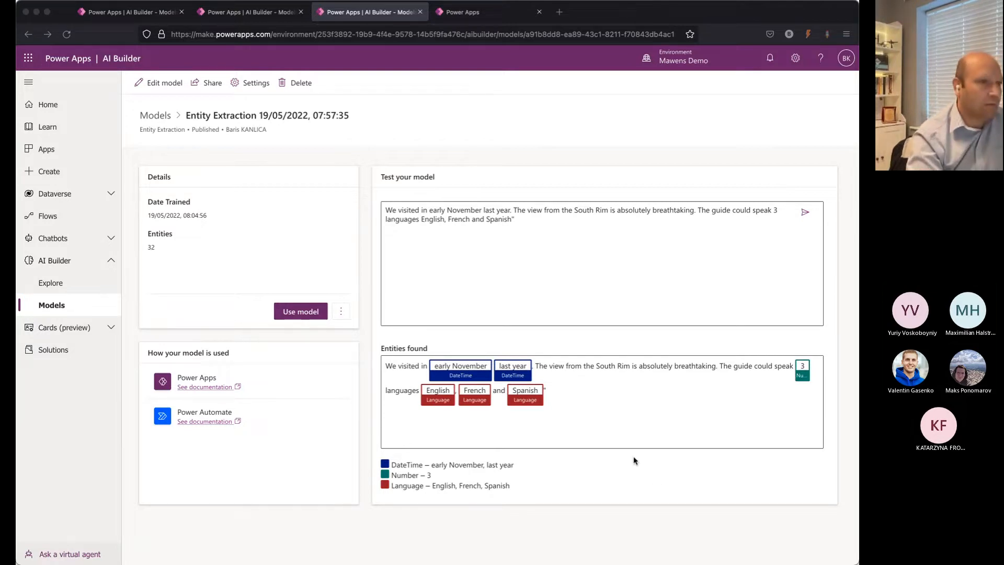
Step: Replace the test text with the request for a San Francisco hotel close to a park next month, and analyze it
{"action": "left_click", "coordinate": [543, 298]}
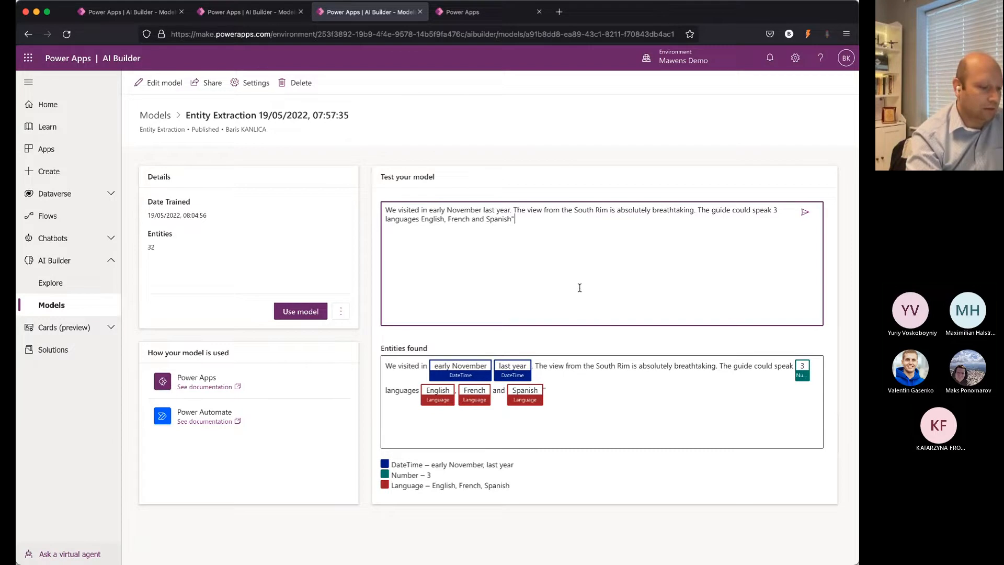
{"action": "key", "text": "ctrl+a"}
{"action": "type", "text": "Could you suggest a hotel in San Francisco close to a park? I will be traveling with my kids next month for a vacation."}
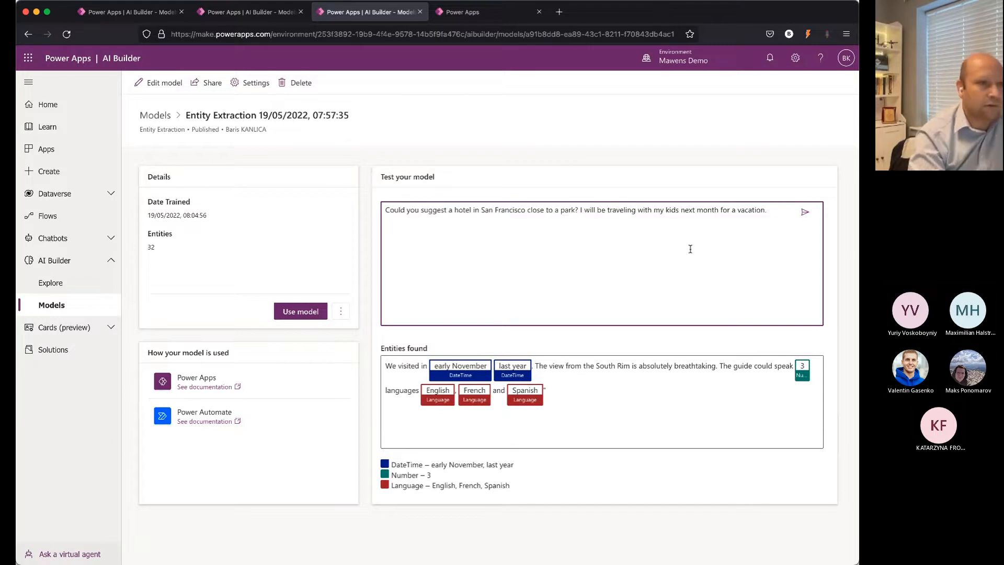
{"action": "left_click", "coordinate": [810, 214]}
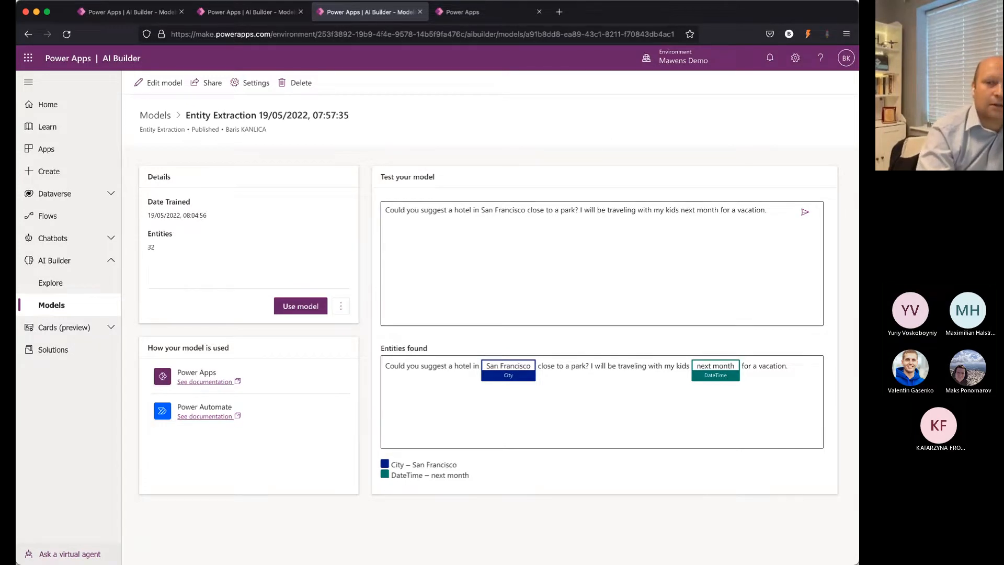
Step: Switch to the presentation's slide show and advance from the "Try AI Builder today!" slide
{"action": "key", "text": "super+Tab"}
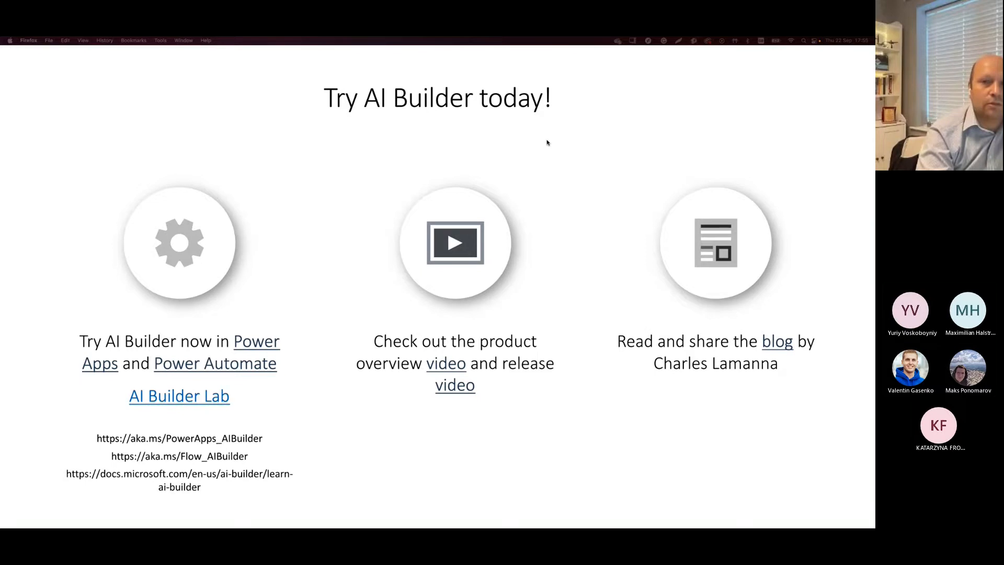
{"action": "key", "text": "Right"}
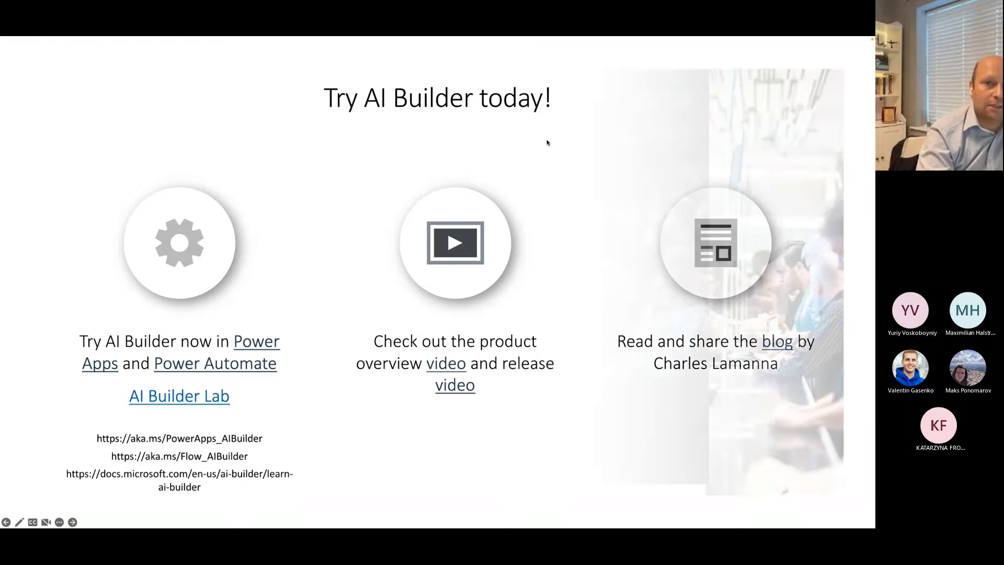